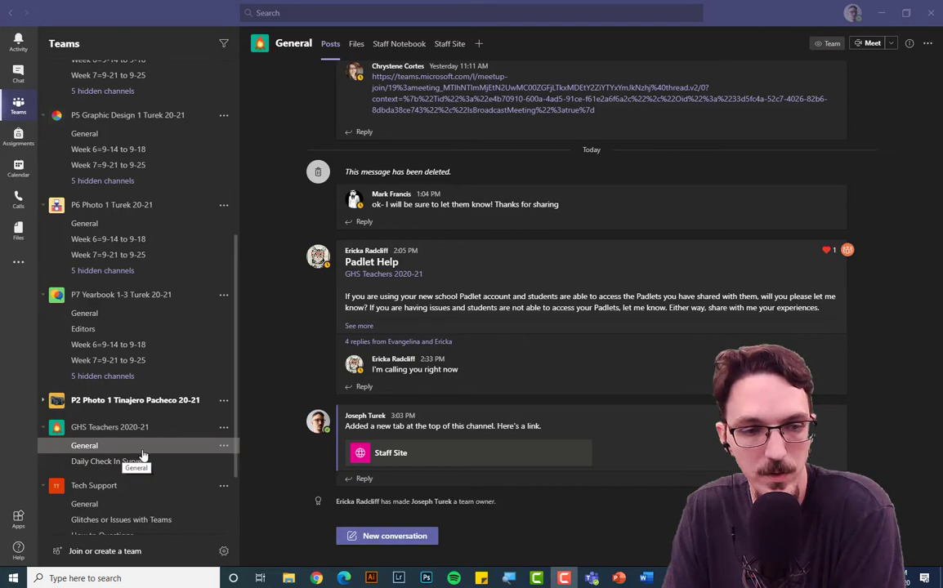
# Open the file library of the GHS Teachers 2020-21 team's General channel in SharePoint
pyautogui.scroll(10, 629, 339)
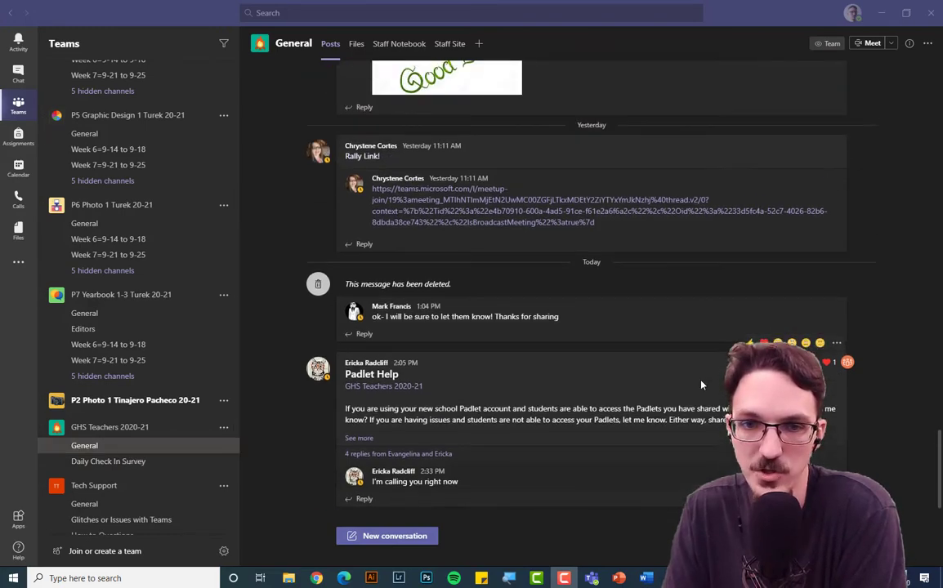
pyautogui.scroll(15, 670, 343)
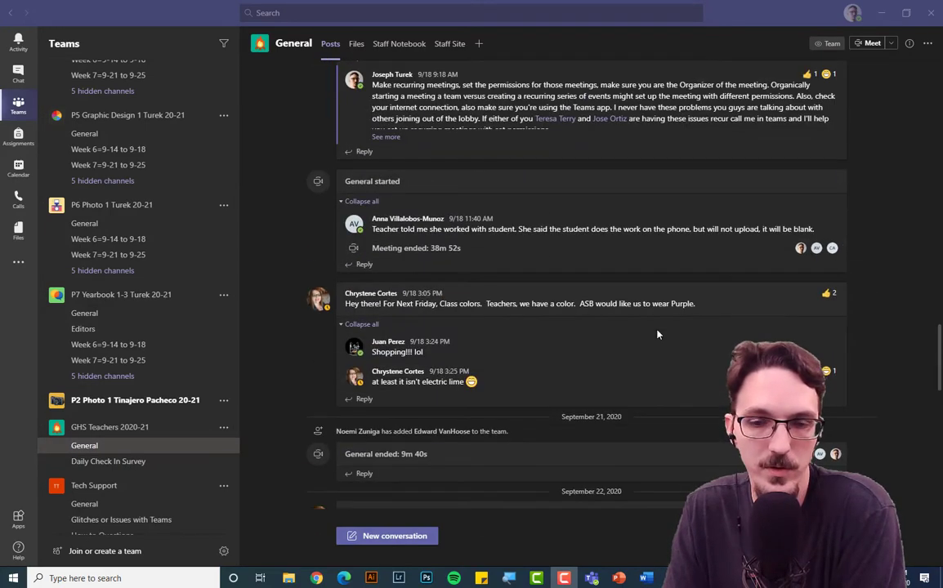
pyautogui.scroll(-20, 660, 337)
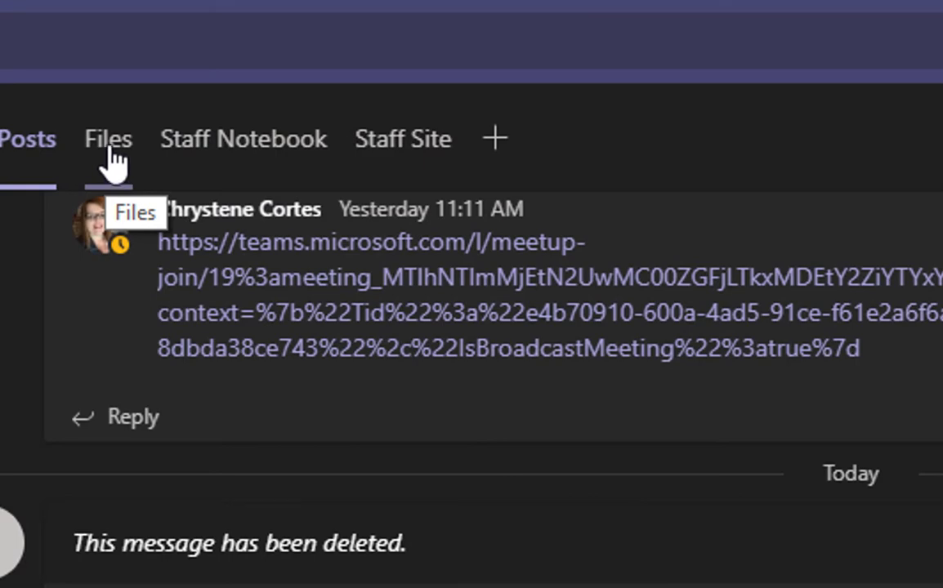
pyautogui.click(108, 157)
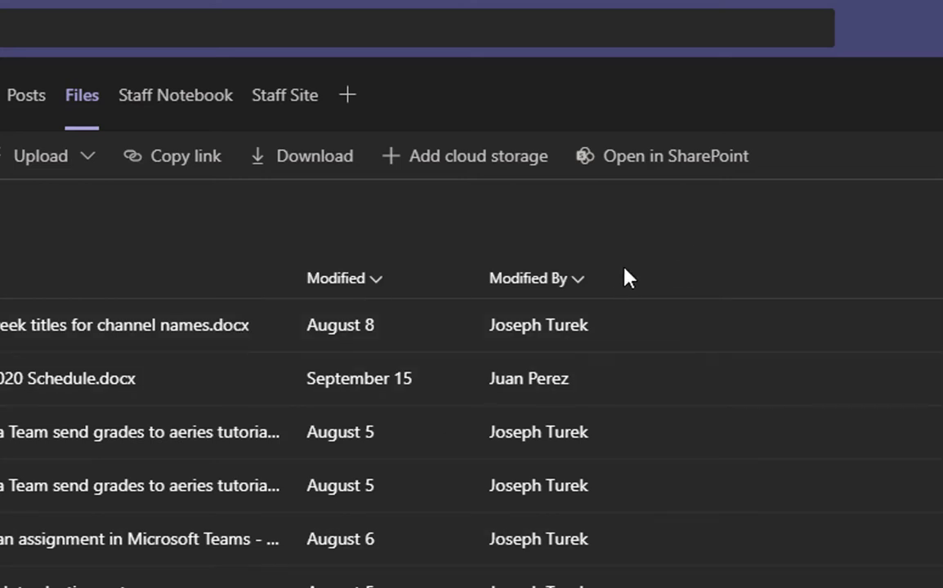
pyautogui.click(646, 173)
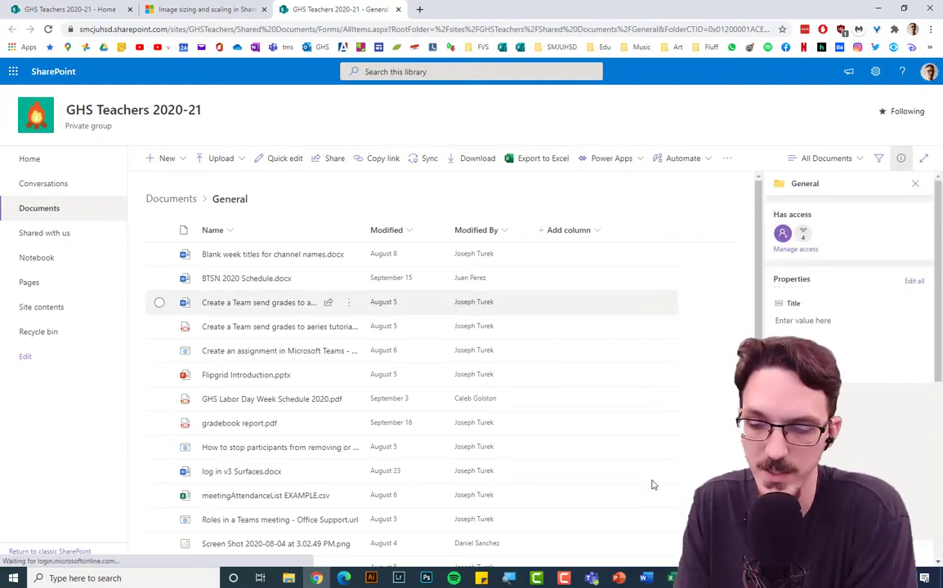
pyautogui.click(589, 578)
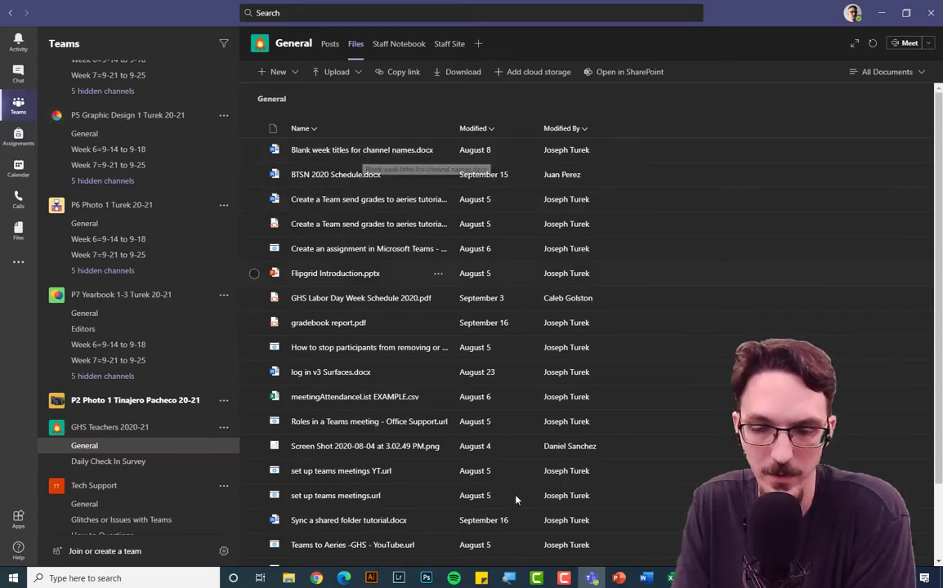
pyautogui.click(317, 578)
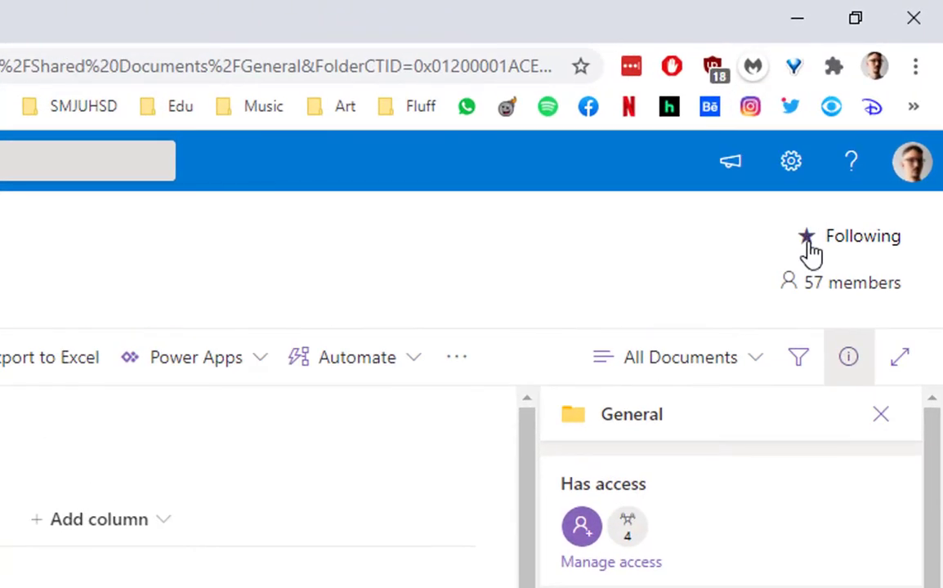
# Stop following the GHS Teachers 2020-21 site and follow it again
pyautogui.click(806, 238)
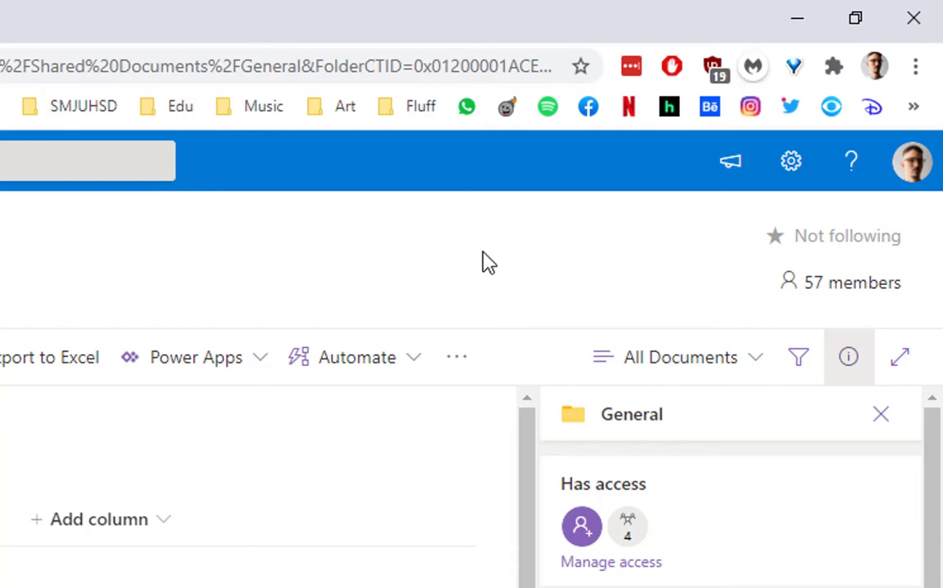
pyautogui.click(777, 241)
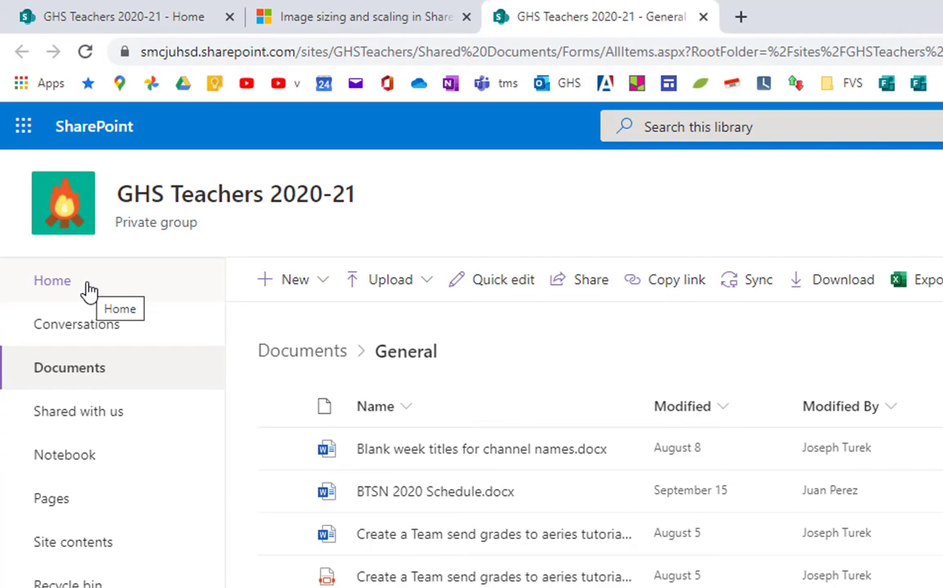
# Open the site's Home page, close the duplicate browser tab and move the remaining one to first place
pyautogui.click(87, 285)
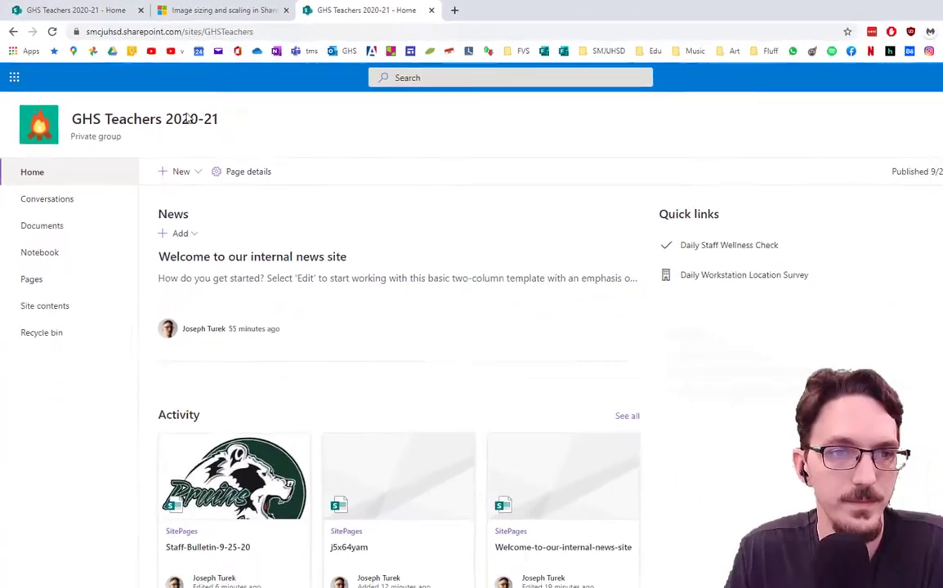
pyautogui.click(215, 16)
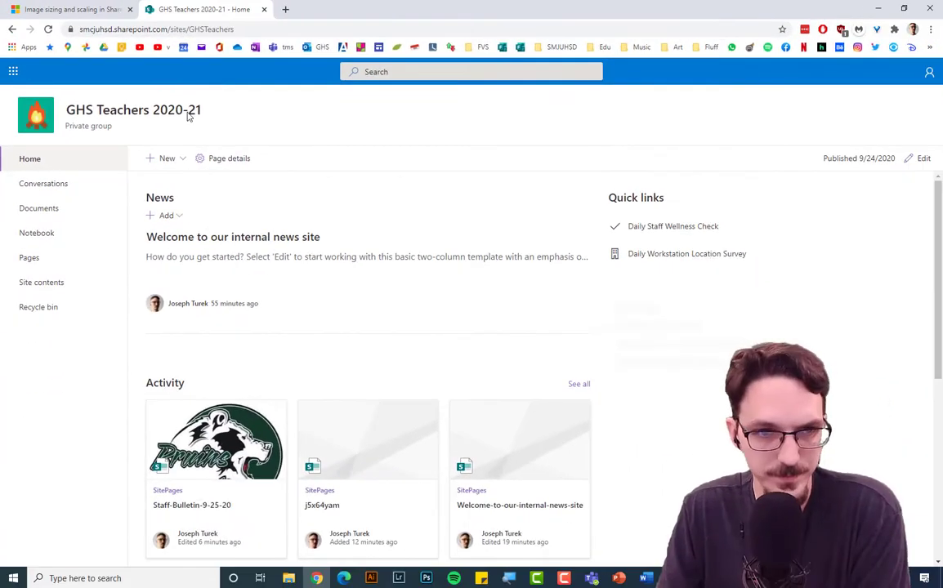
pyautogui.moveTo(208, 13); pyautogui.dragTo(53, 10)
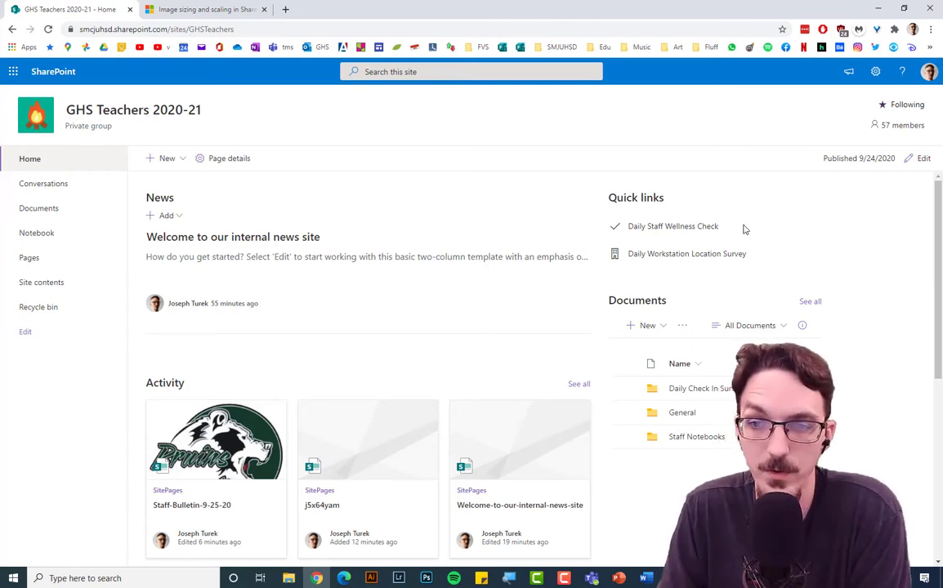
# View the form behind the Daily Staff Wellness Check quick link and return to the site's home page
pyautogui.click(675, 231)
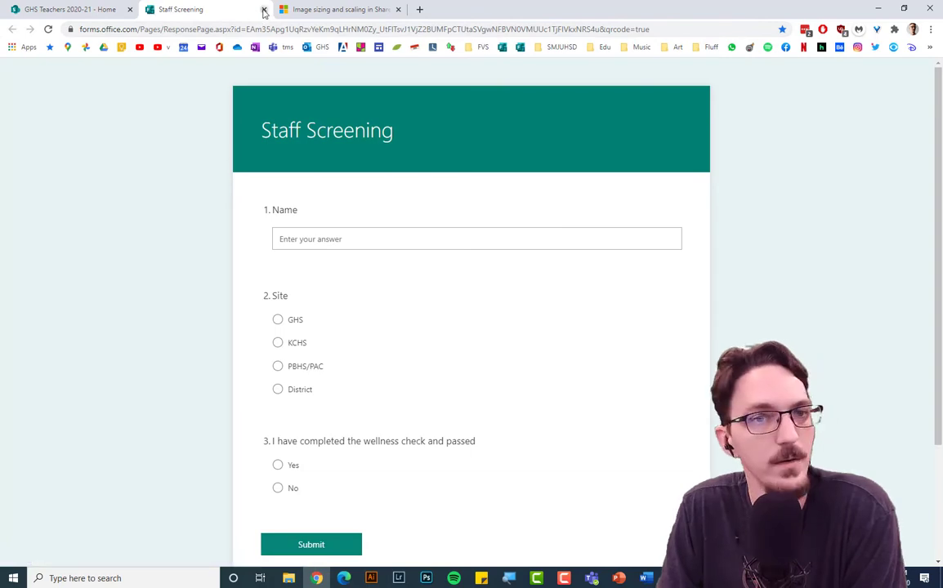
pyautogui.click(263, 10)
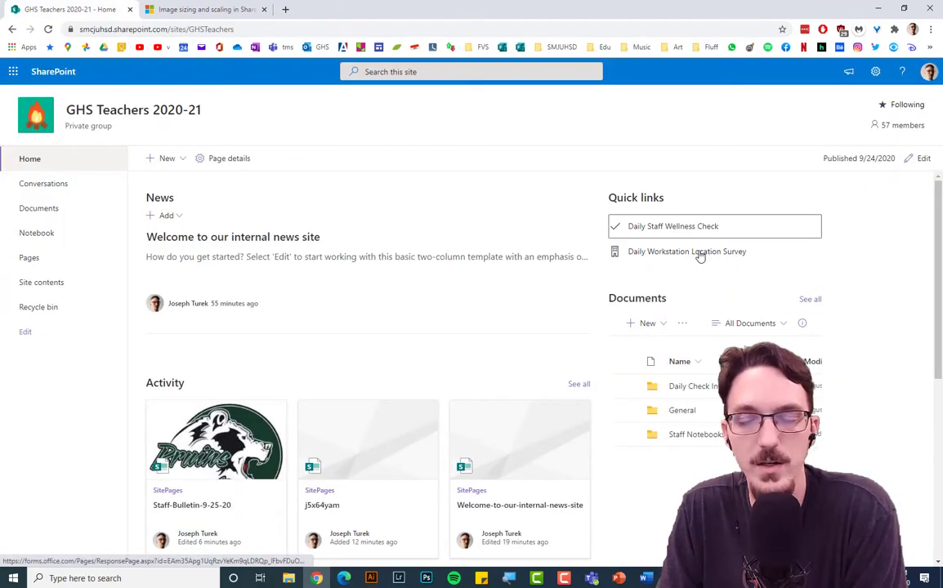
pyautogui.click(505, 199)
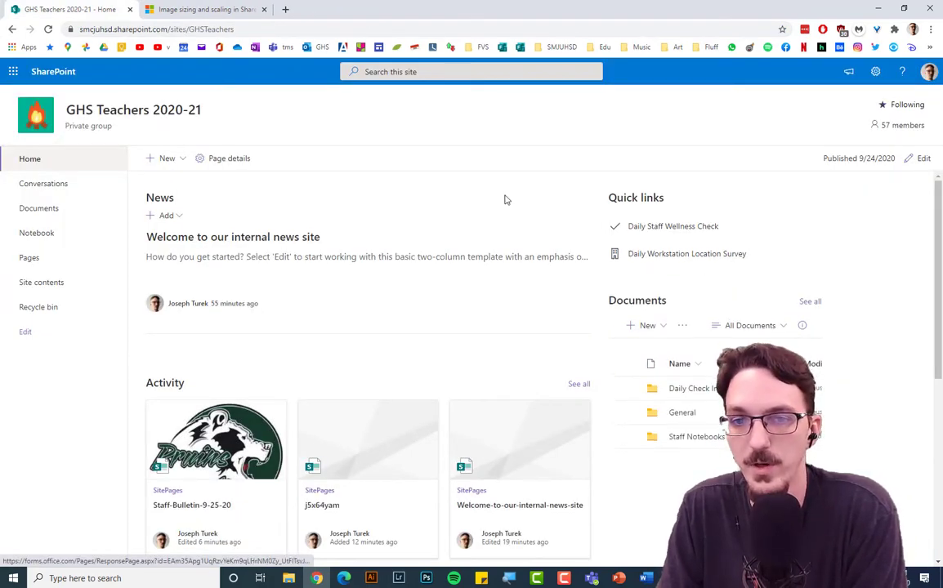
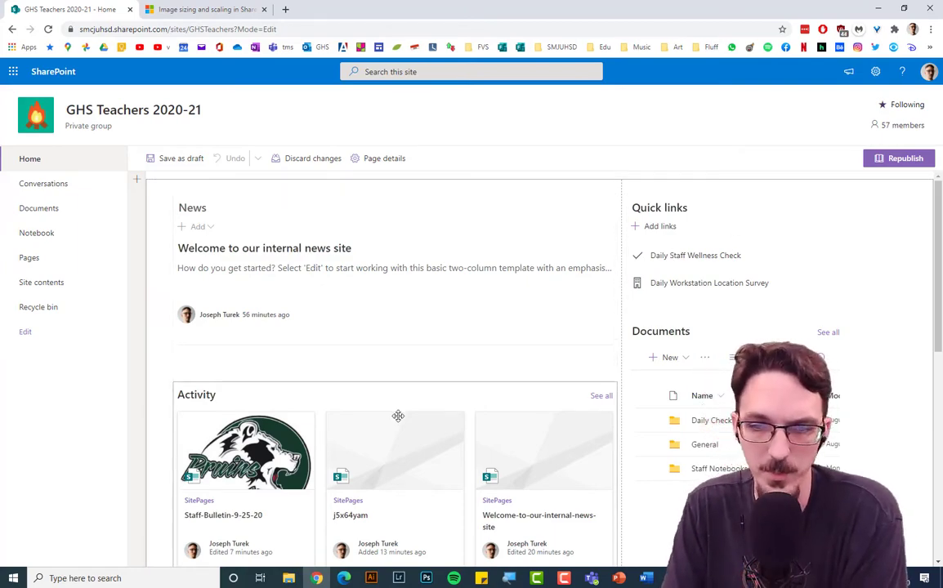
# Look through the editable home page and check the settings of the Documents web part
pyautogui.scroll(-10, 399, 436)
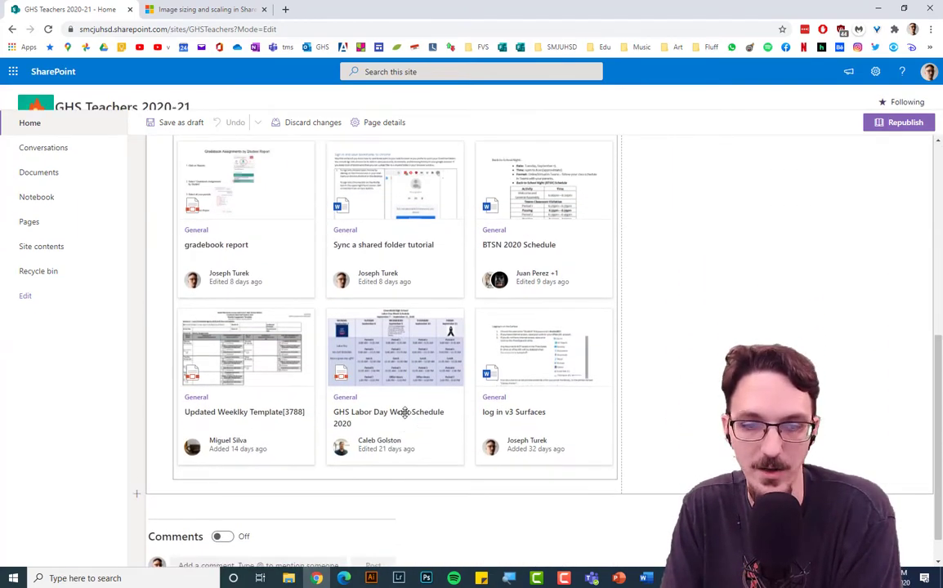
pyautogui.scroll(8, 551, 415)
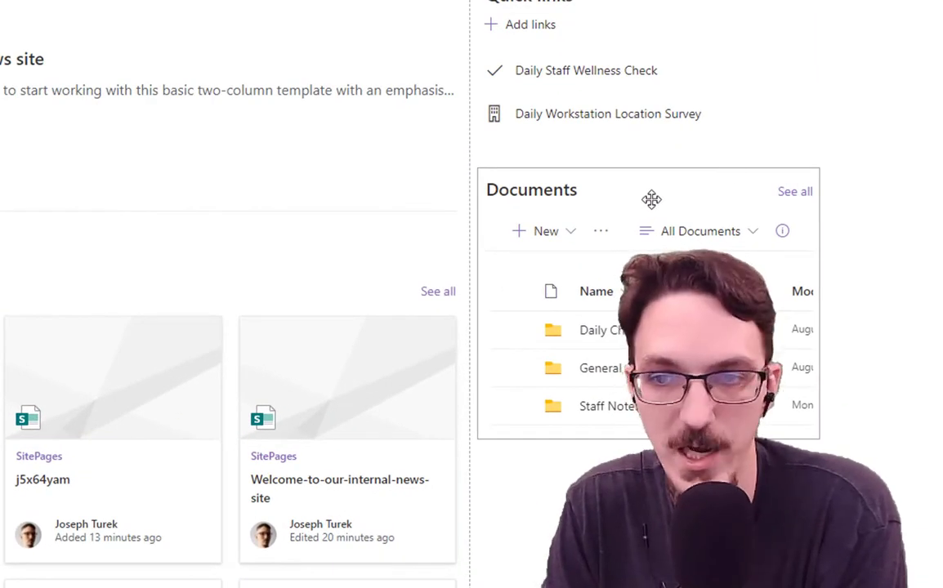
pyautogui.click(657, 194)
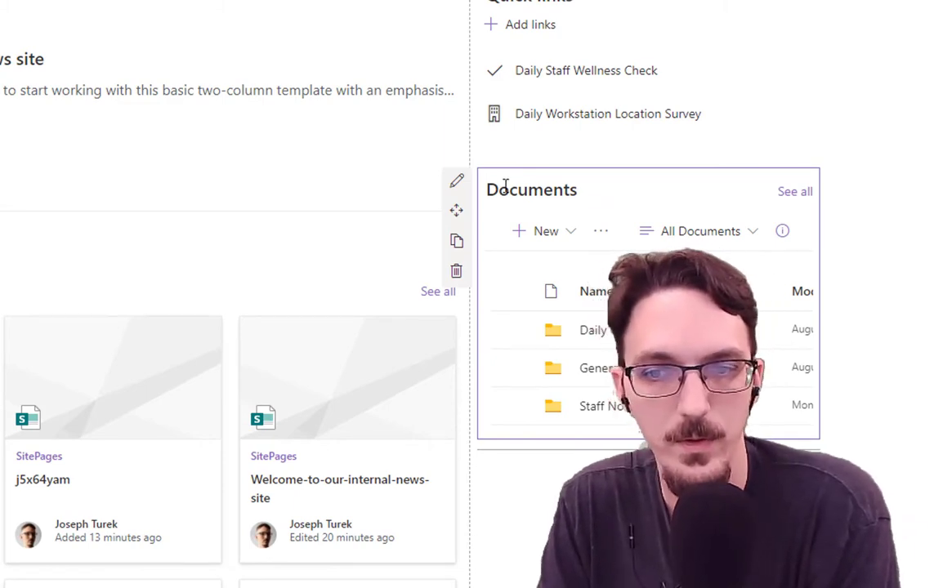
pyautogui.click(457, 184)
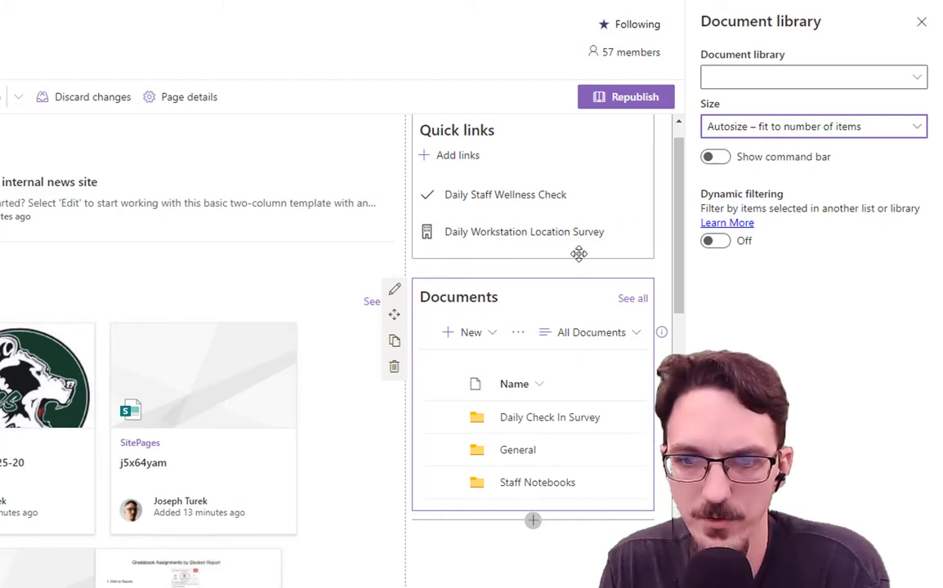
pyautogui.click(921, 25)
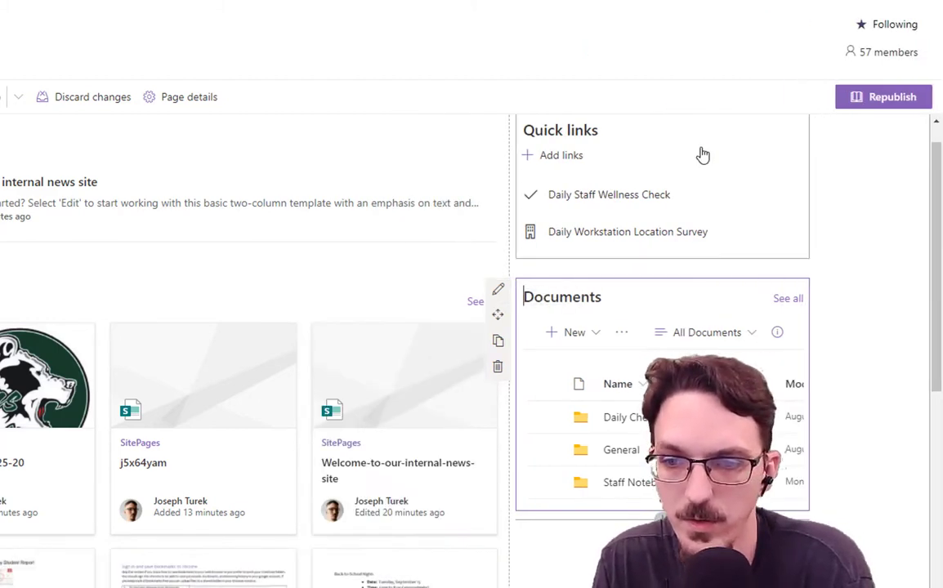
# Change the Quick links web part's layout to Tiles
pyautogui.click(704, 168)
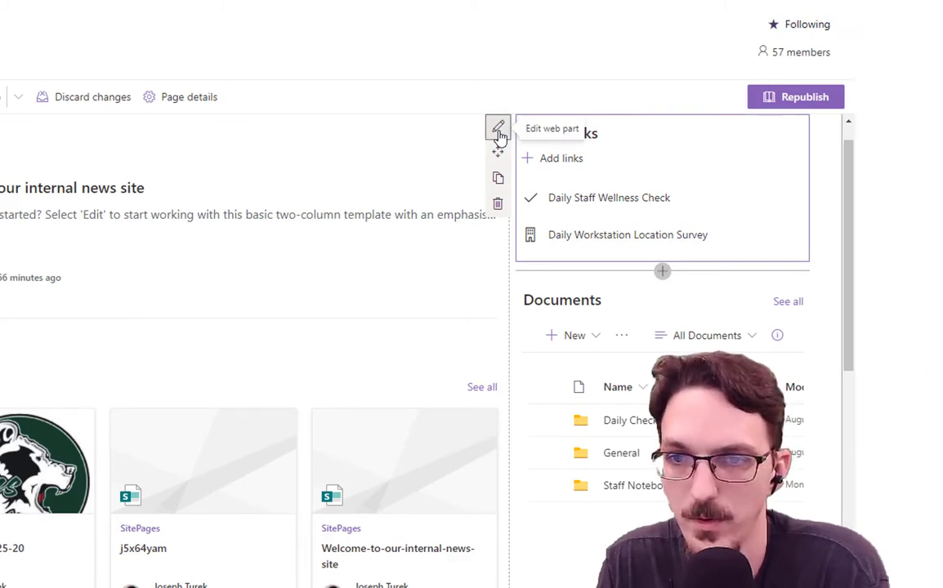
pyautogui.click(498, 131)
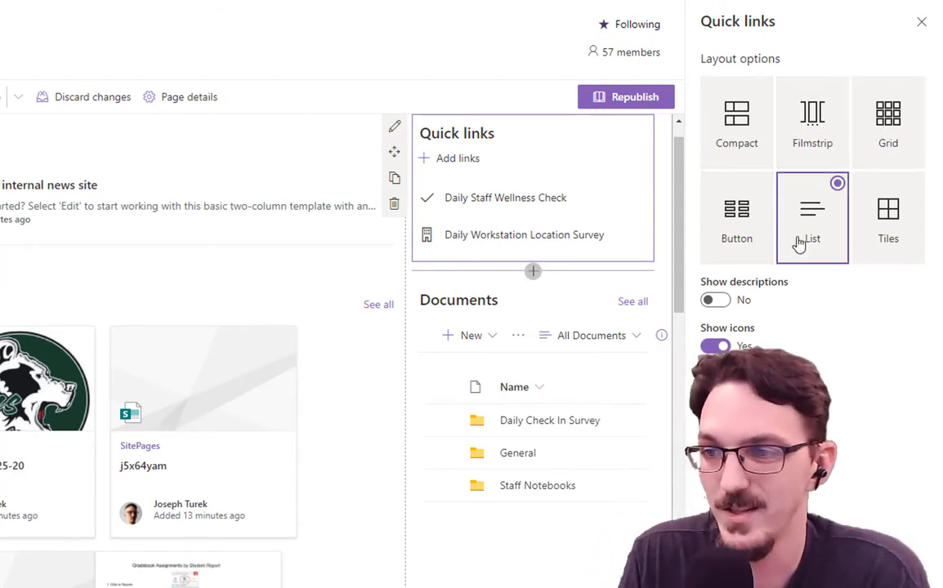
pyautogui.click(903, 211)
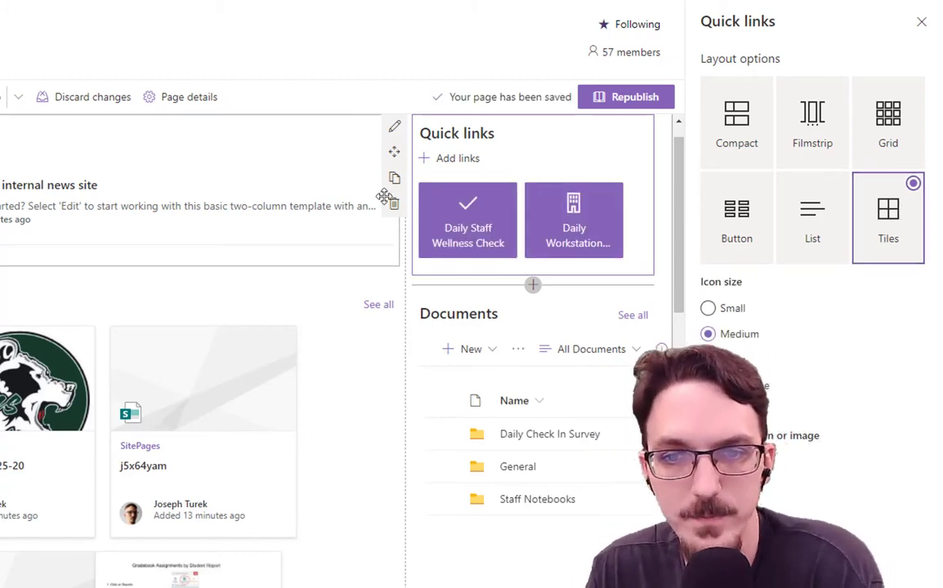
# Look at the available sources for adding a new quick link without adding one
pyautogui.click(455, 163)
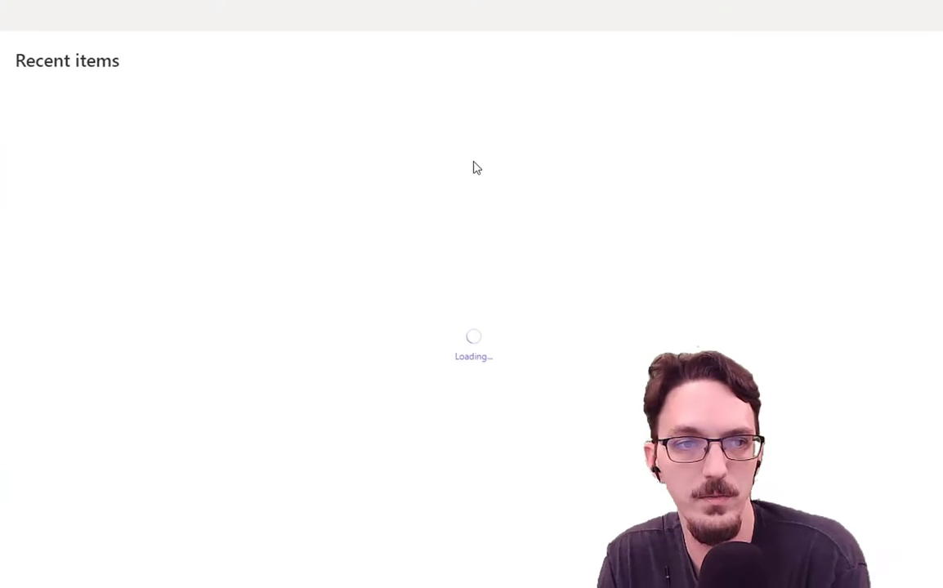
pyautogui.click(89, 164)
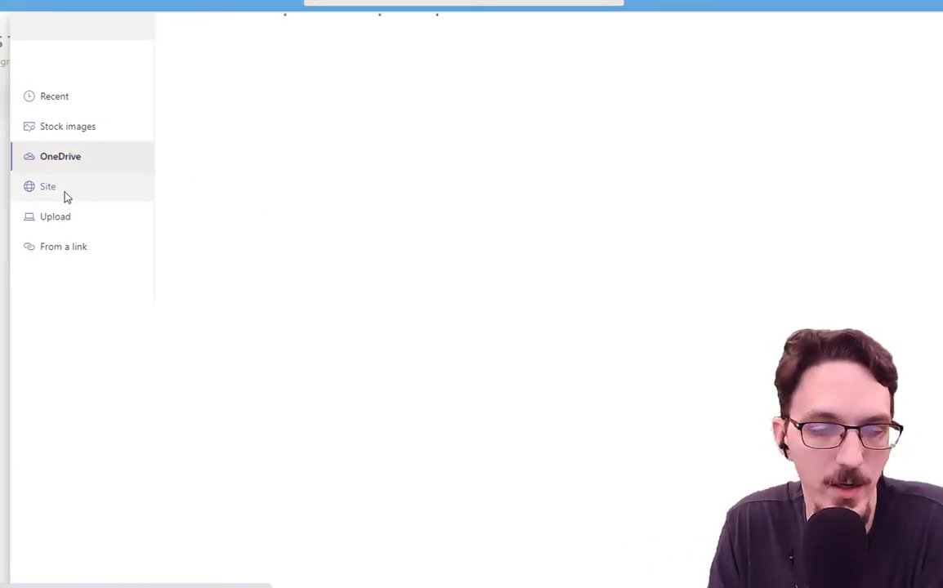
pyautogui.click(58, 248)
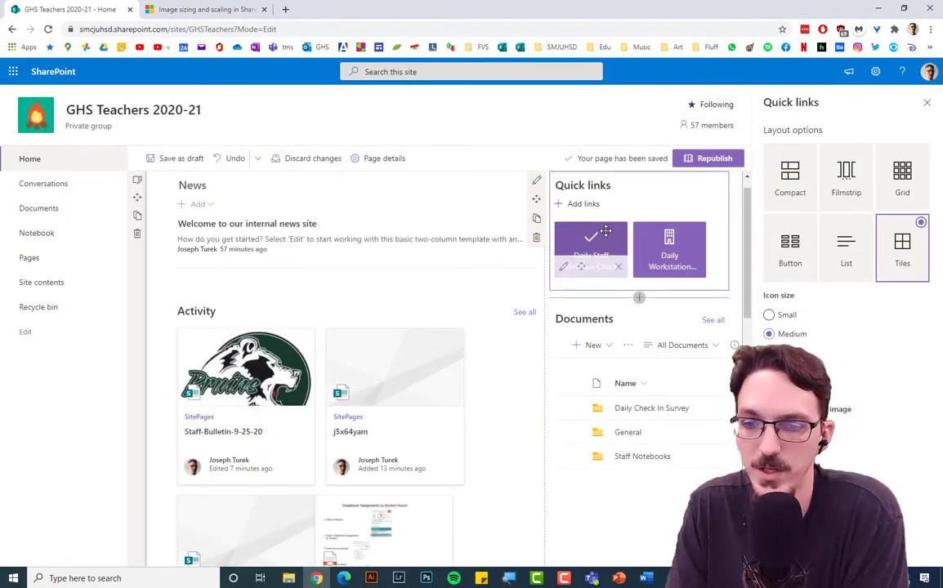
# Move the Documents web part into the wide column above Activity and back beneath Quick links
pyautogui.moveTo(612, 332); pyautogui.dragTo(615, 214)
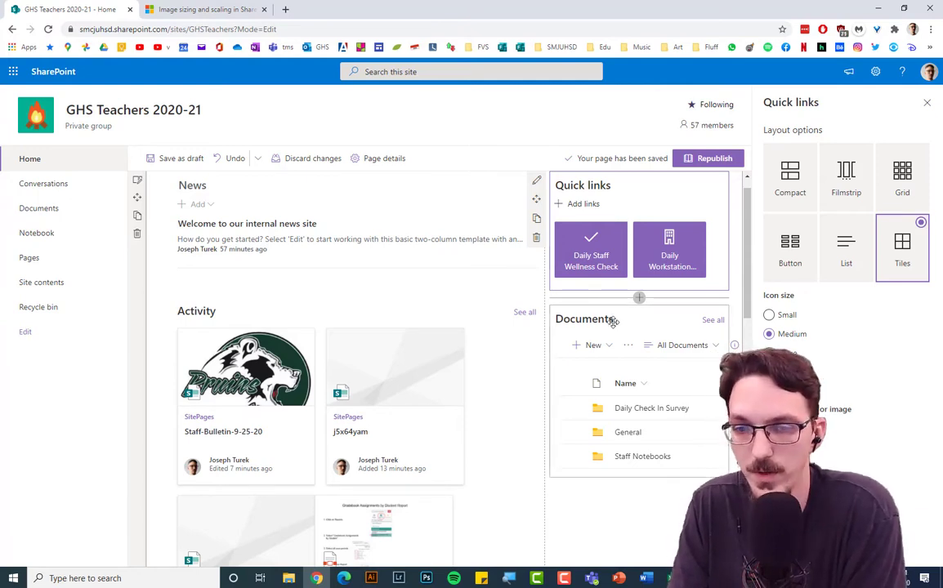
pyautogui.click(616, 322)
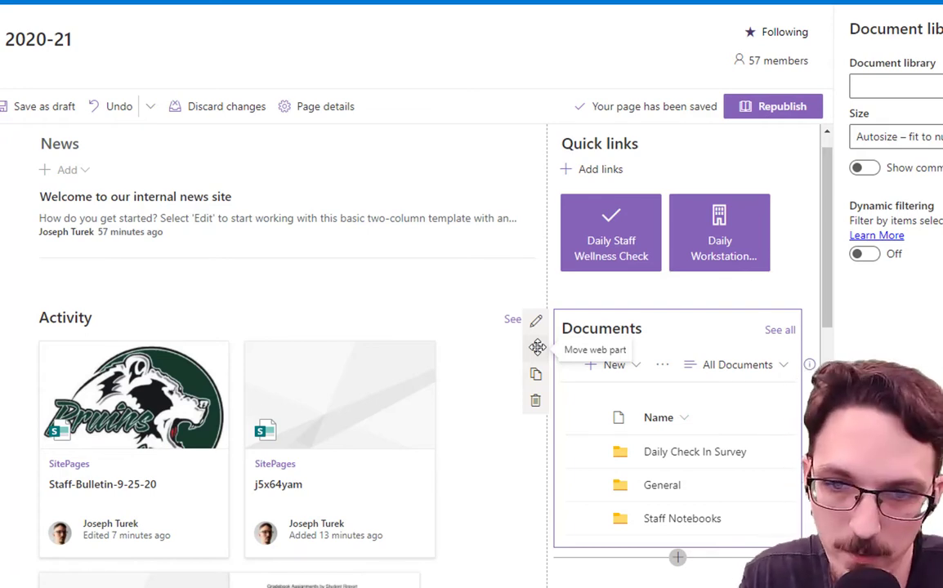
pyautogui.moveTo(537, 347); pyautogui.dragTo(370, 290)
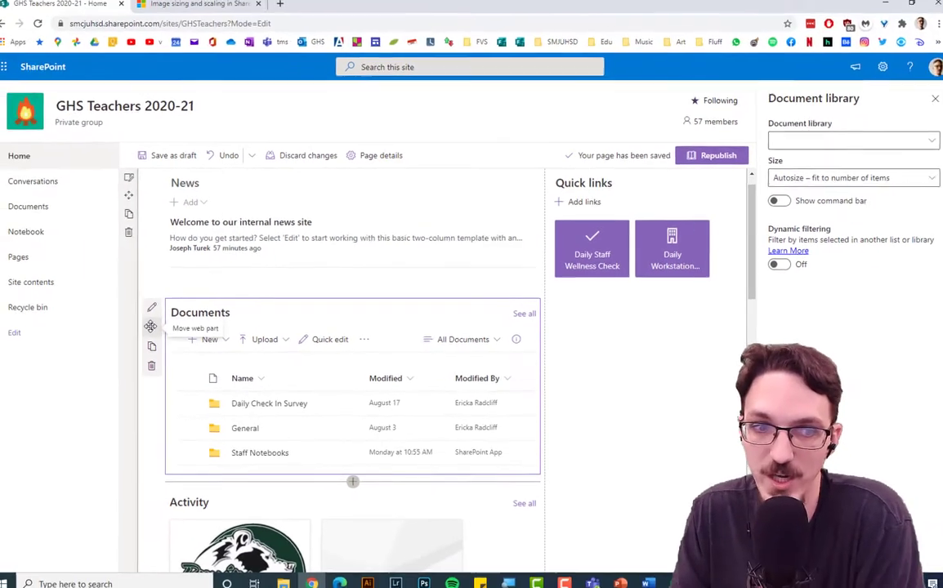
pyautogui.moveTo(13, 337); pyautogui.dragTo(623, 312)
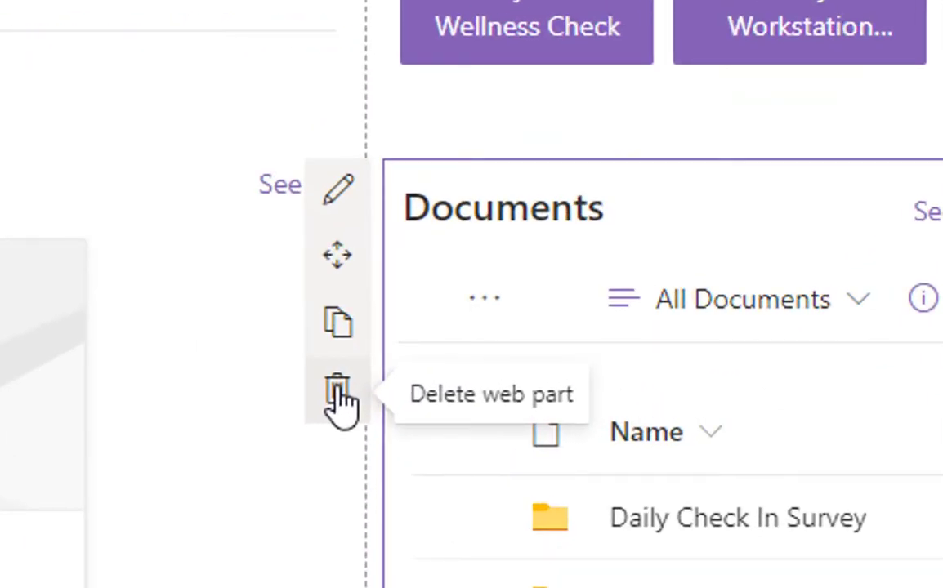
# Delete the Documents web part beneath Quick links from the home page
pyautogui.click(338, 394)
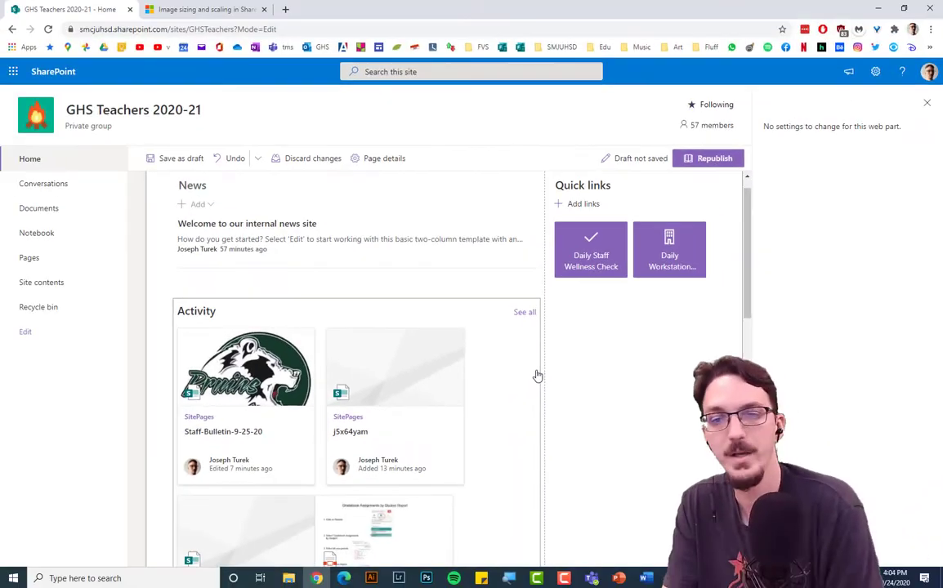
pyautogui.click(600, 374)
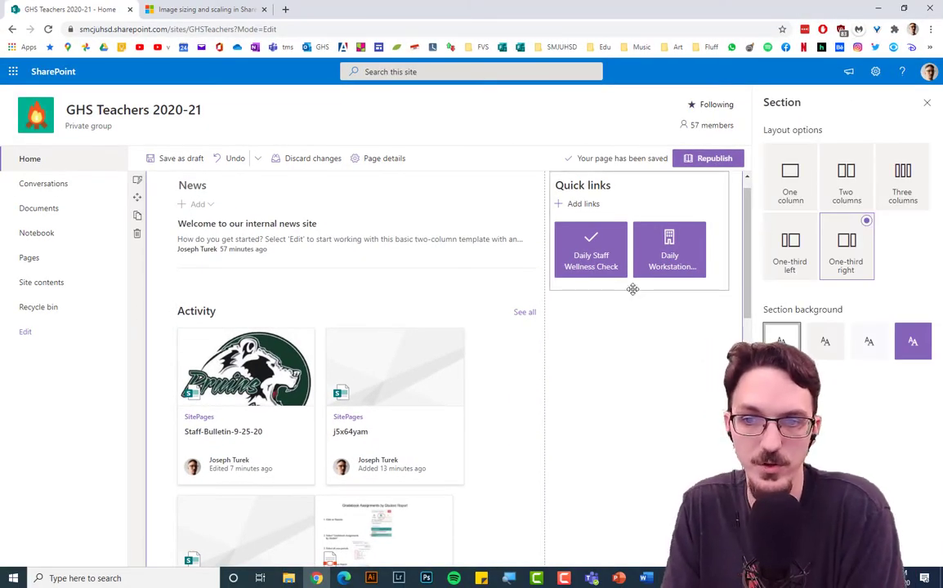
# Browse the web parts available for the column beneath Quick links without adding one
pyautogui.click(632, 289)
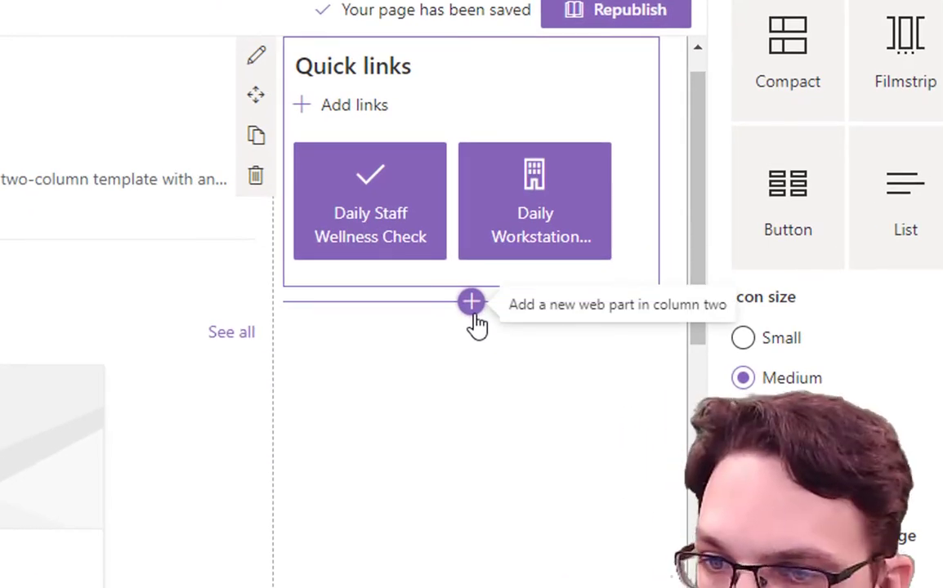
pyautogui.click(472, 310)
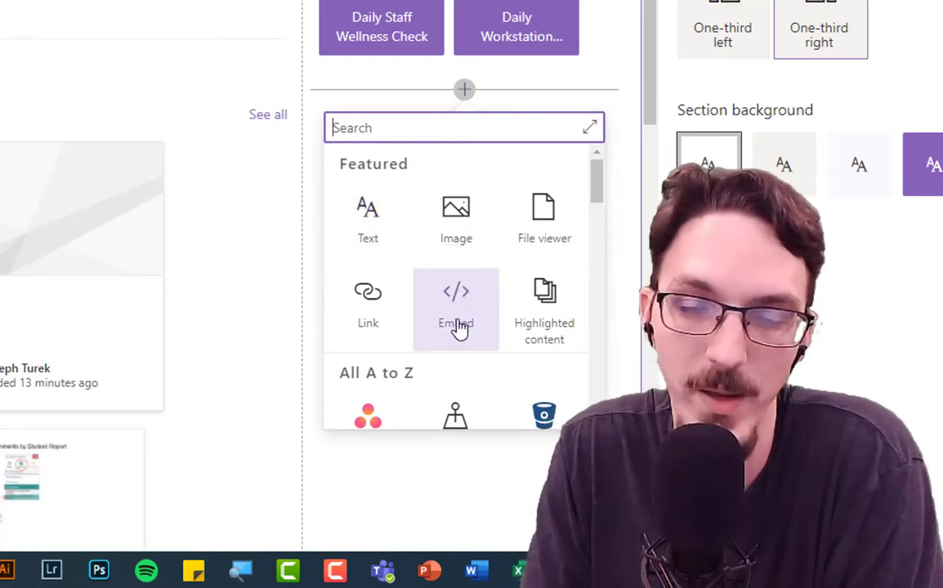
pyautogui.scroll(-3, 455, 327)
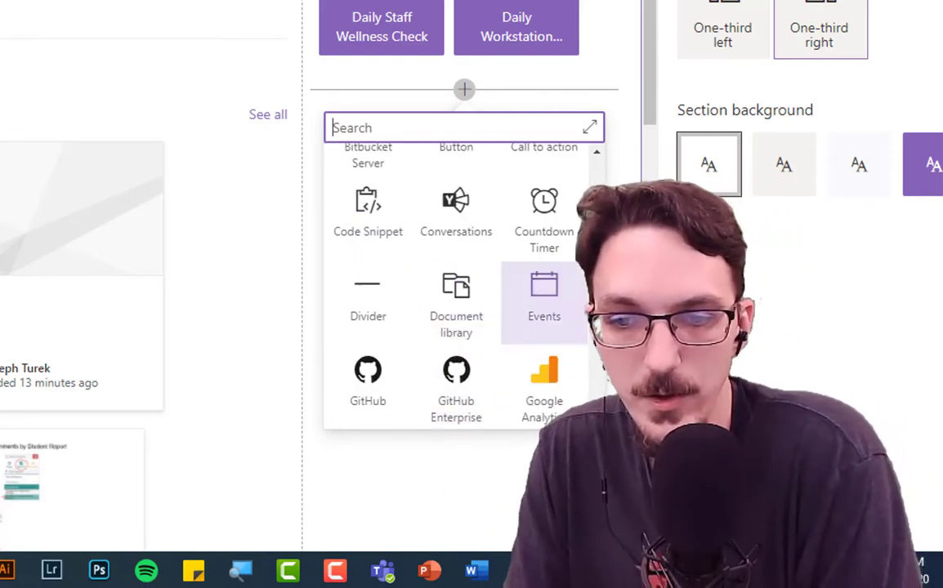
pyautogui.scroll(-6, 472, 331)
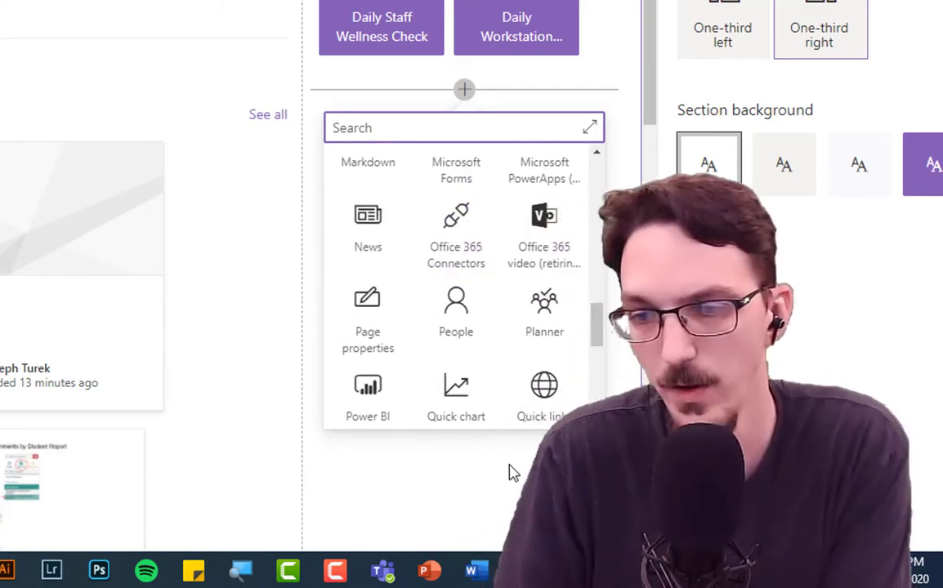
pyautogui.click(508, 476)
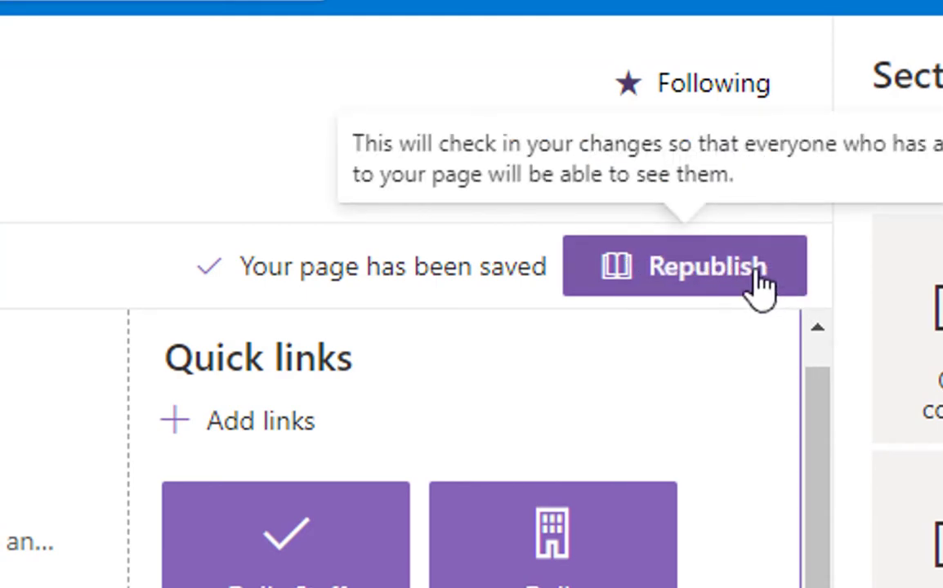
# Republish the edited home page so that everyone with access can see the changes
pyautogui.click(759, 286)
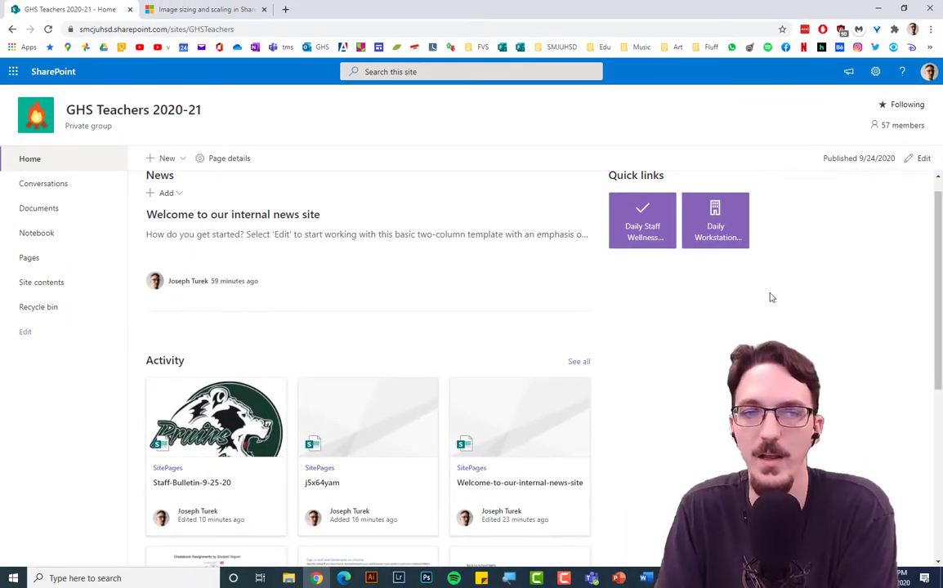
pyautogui.scroll(1, 700, 418)
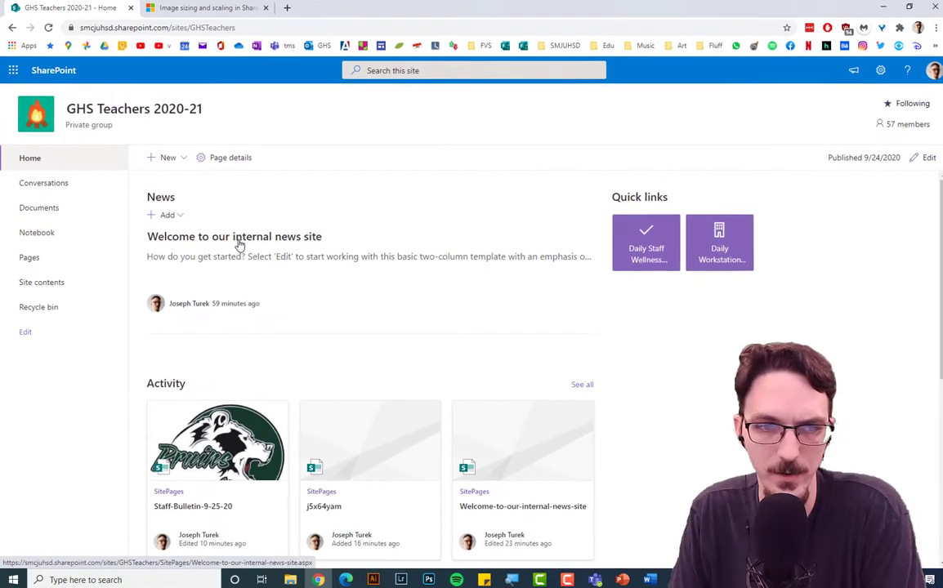
# Open the "Welcome to our internal news site" news post and read through its sections
pyautogui.click(237, 240)
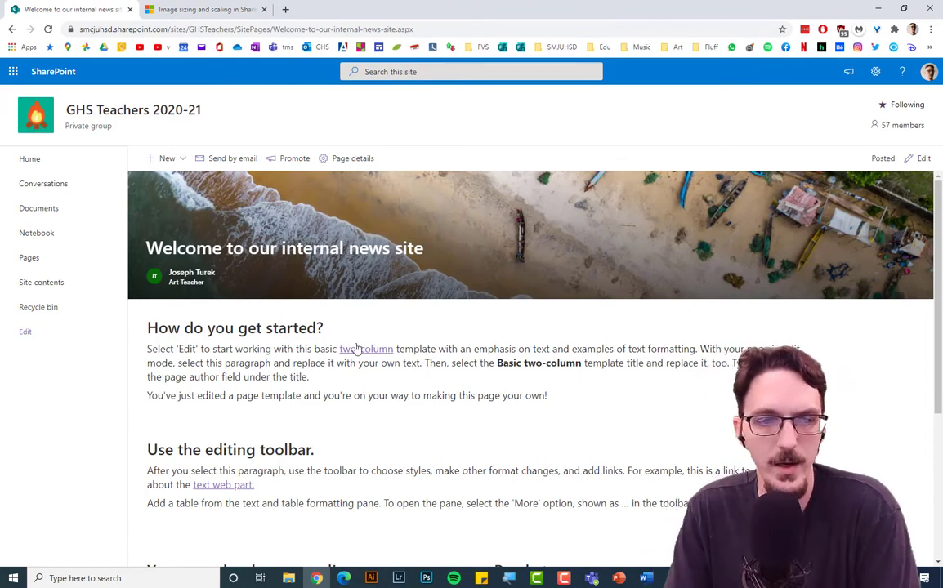
pyautogui.scroll(-3, 273, 369)
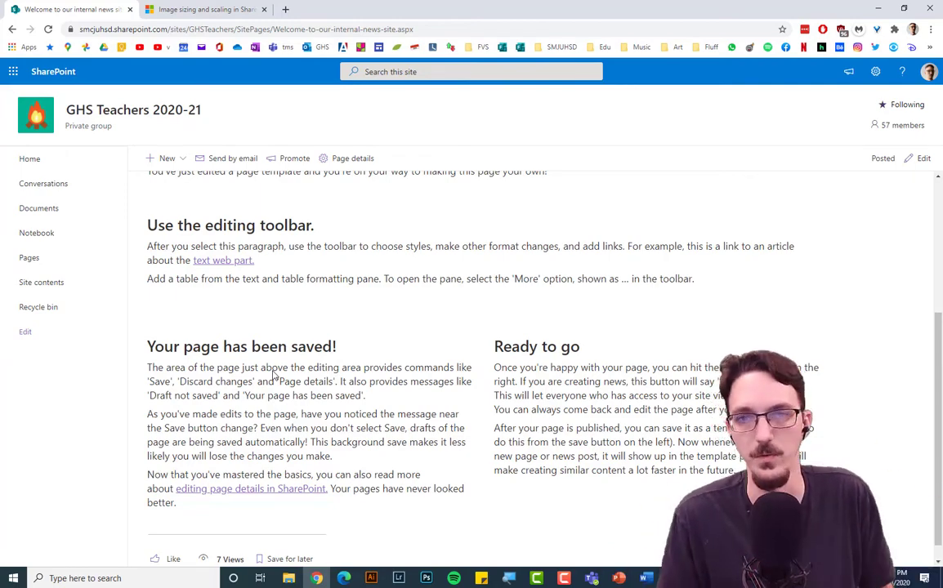
pyautogui.scroll(2, 279, 369)
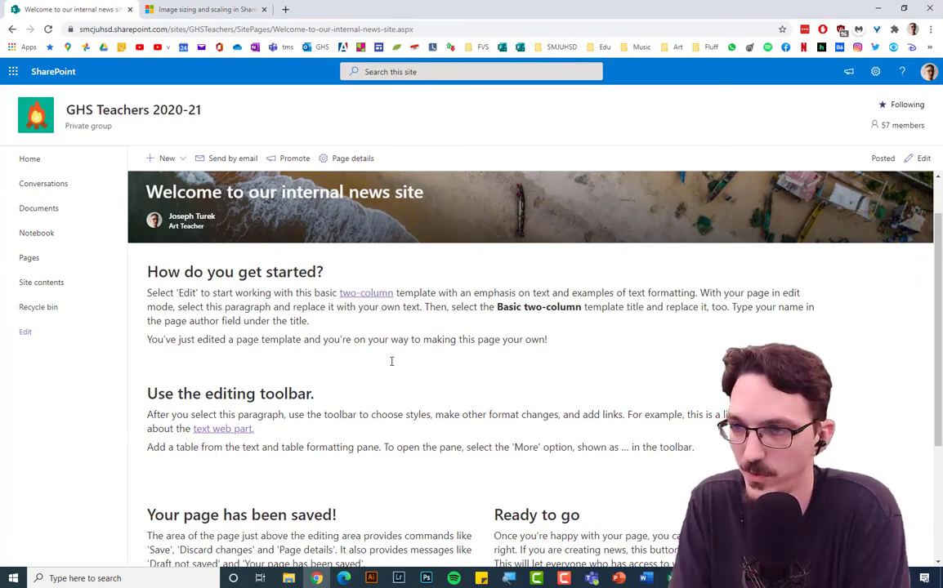
pyautogui.scroll(1, 391, 361)
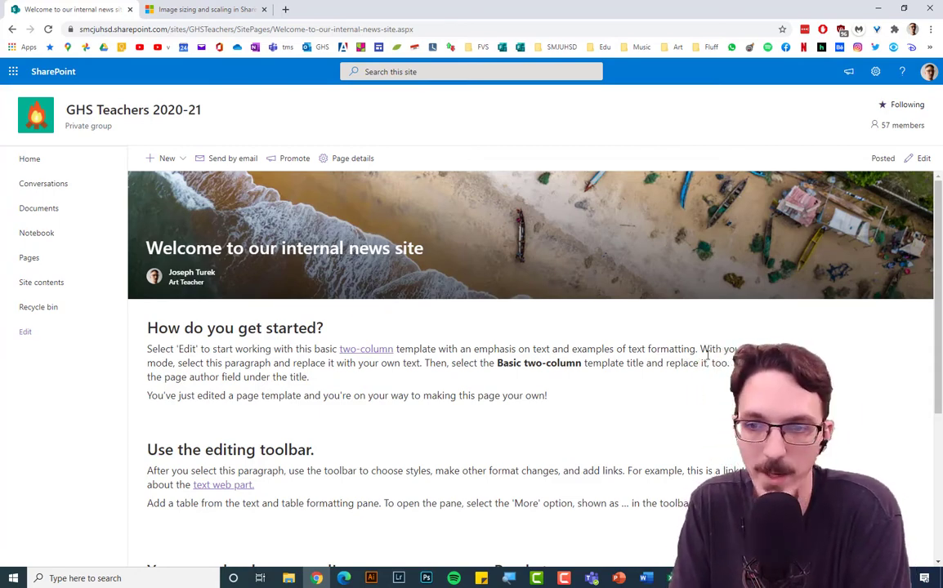
pyautogui.scroll(-3, 730, 326)
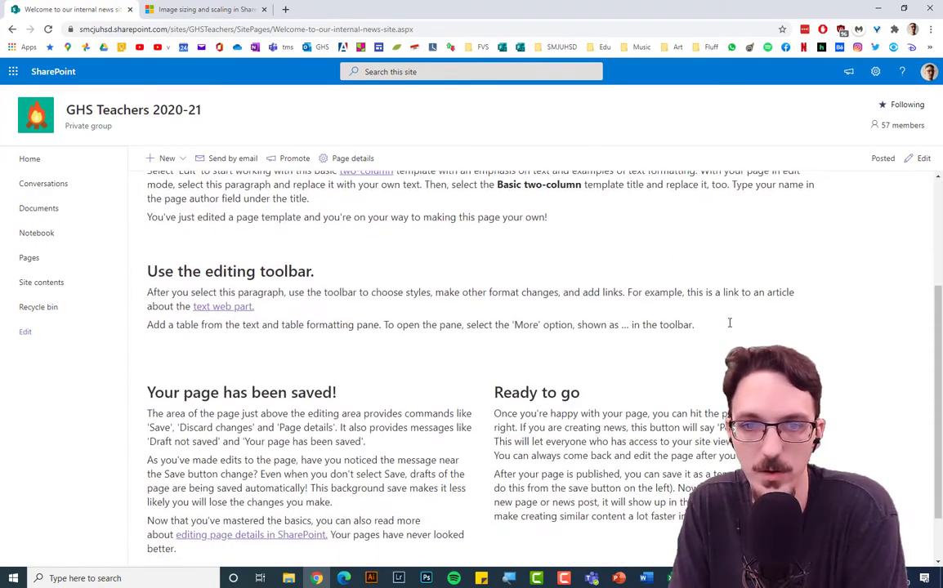
pyautogui.scroll(3, 729, 322)
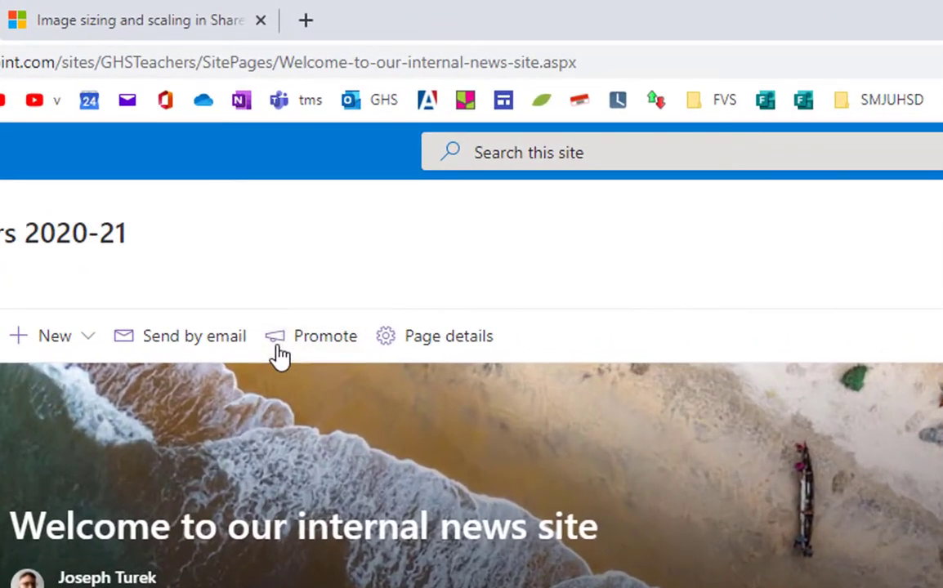
# Review the news post's Promote options, including its page address, and leave them
pyautogui.click(277, 345)
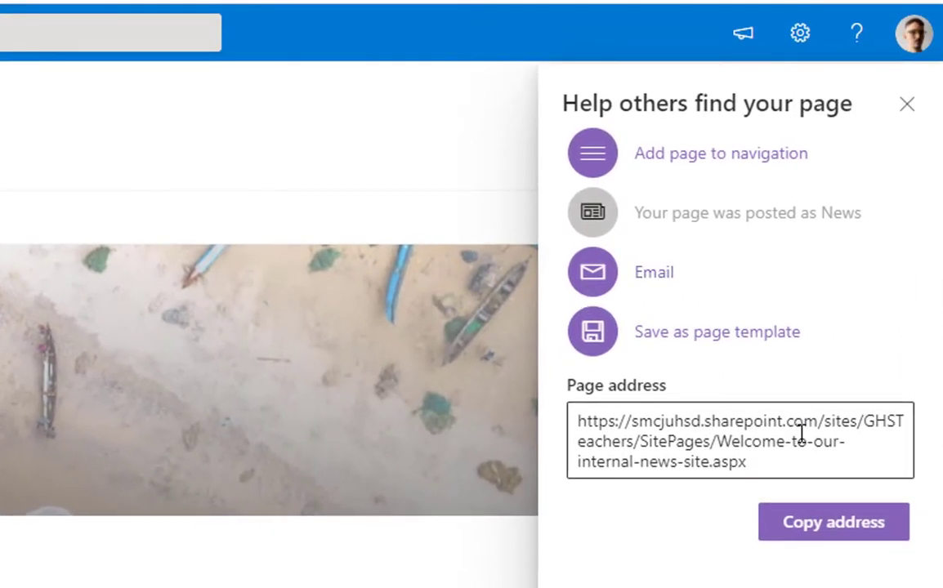
pyautogui.click(809, 520)
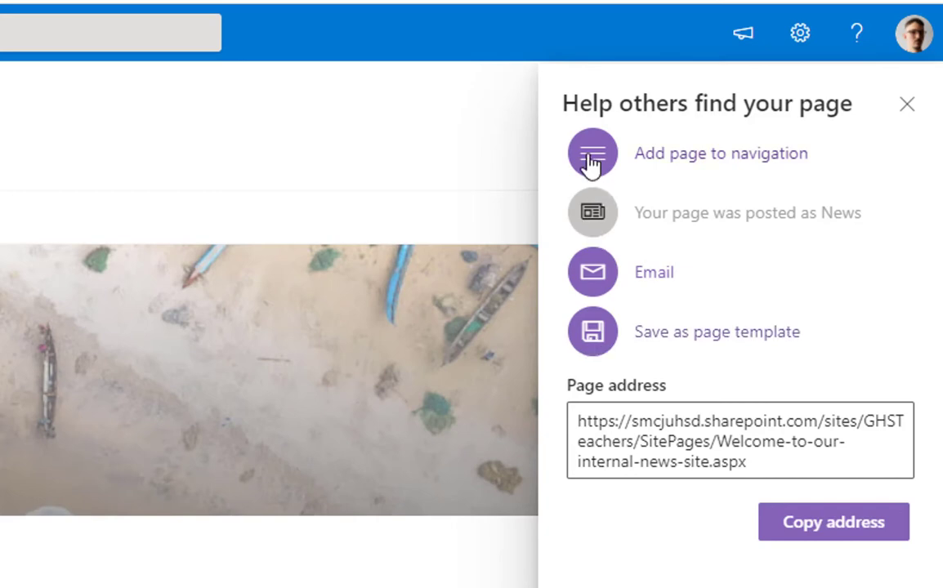
pyautogui.click(907, 102)
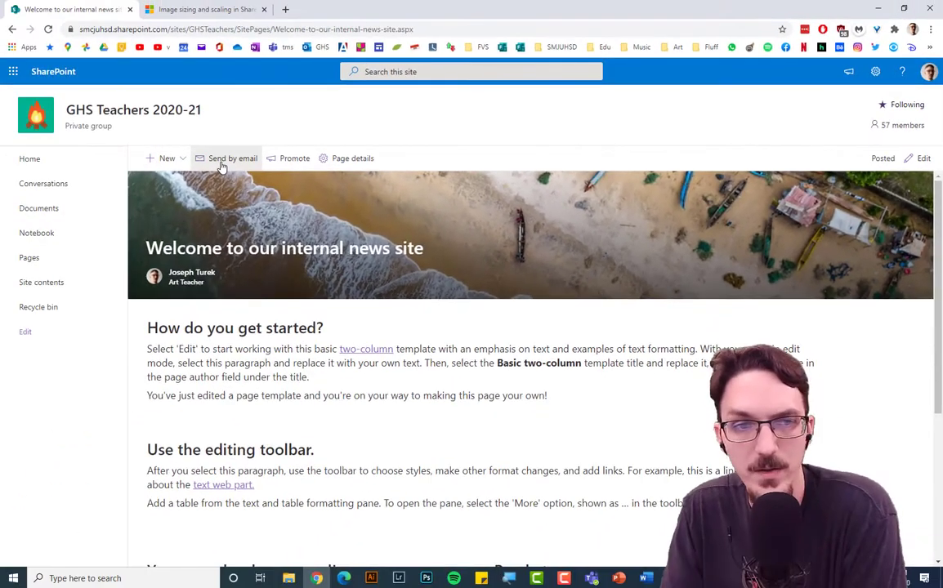
# Check the form for sending this news post by email and close it without sending
pyautogui.click(221, 162)
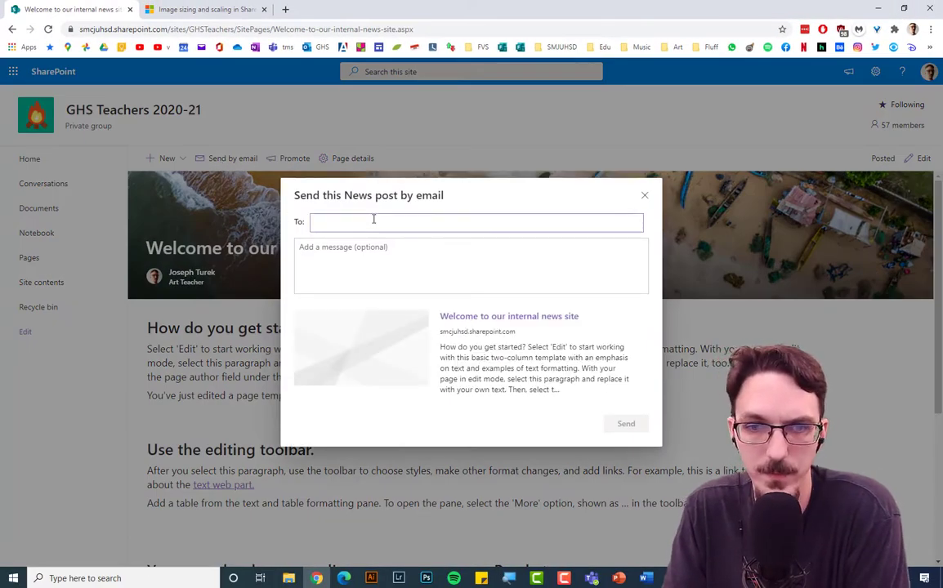
pyautogui.click(373, 220)
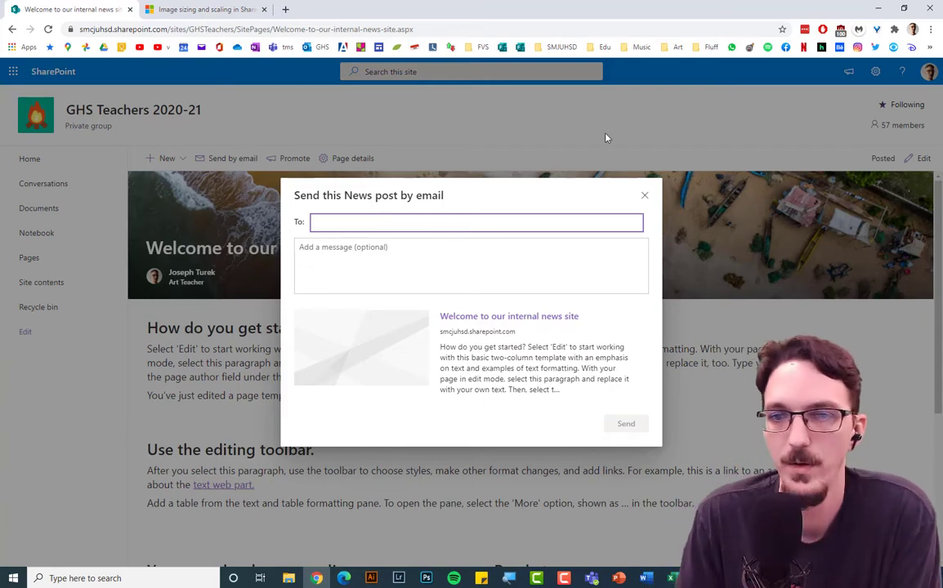
pyautogui.click(644, 196)
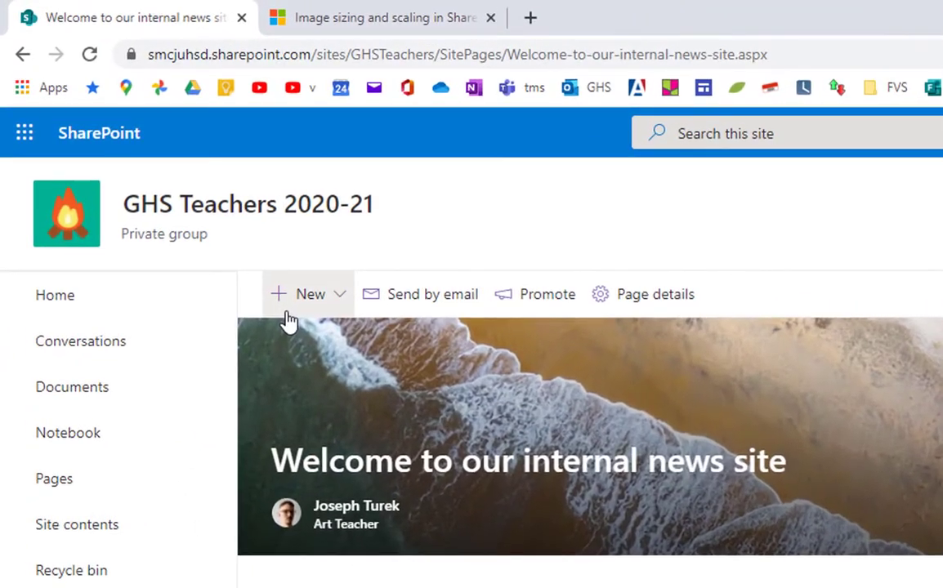
# Return to the site's home page and create a new news post from the Basic text template
pyautogui.click(46, 305)
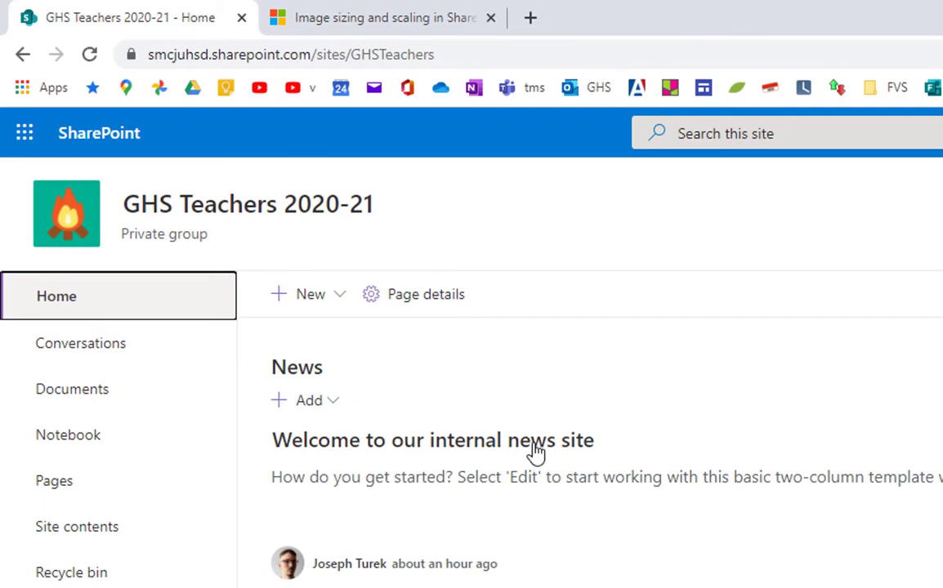
pyautogui.click(326, 411)
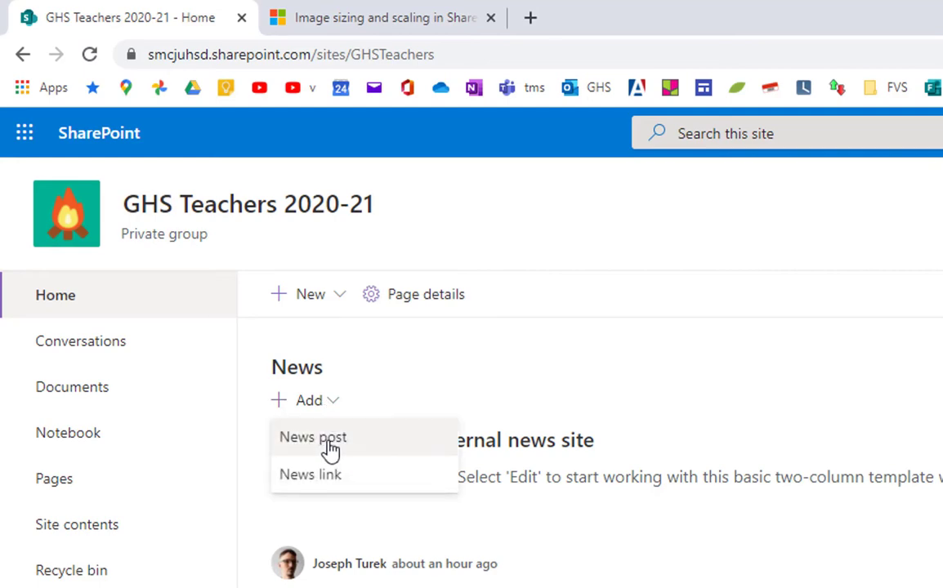
pyautogui.click(366, 449)
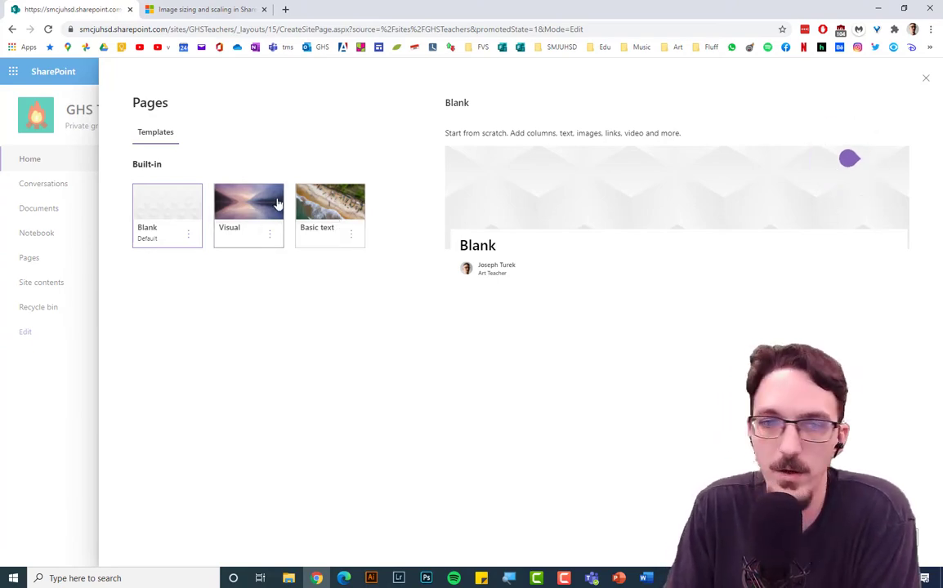
pyautogui.click(331, 214)
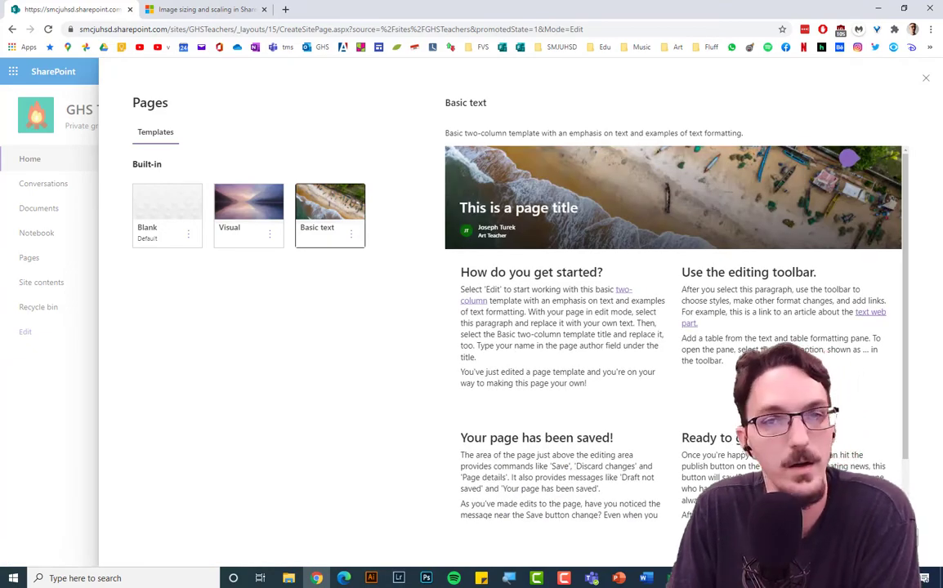
pyautogui.click(870, 546)
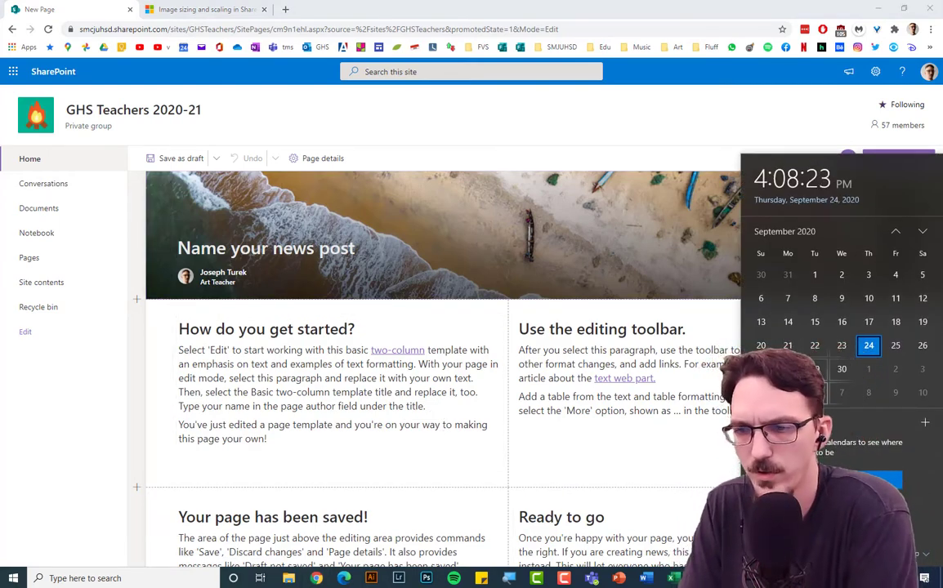
# Title the news post "Staff Bulletin 9/29/20"
pyautogui.click(353, 269)
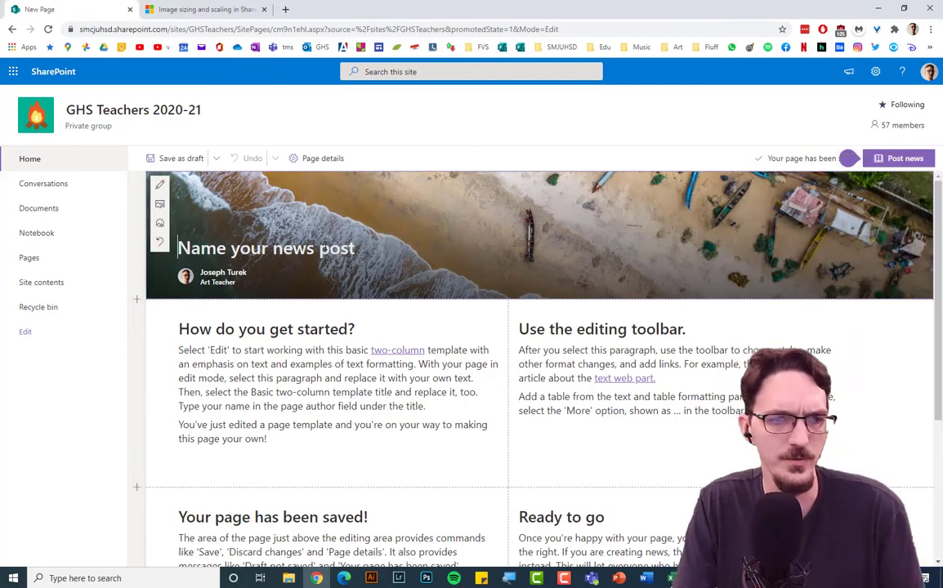
pyautogui.write('Staff B')
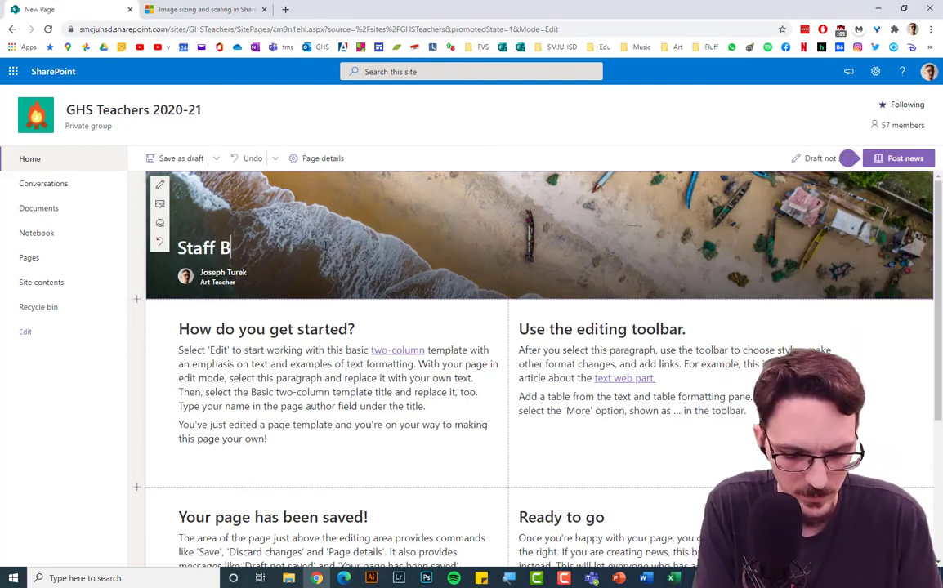
pyautogui.write('ulletin ')
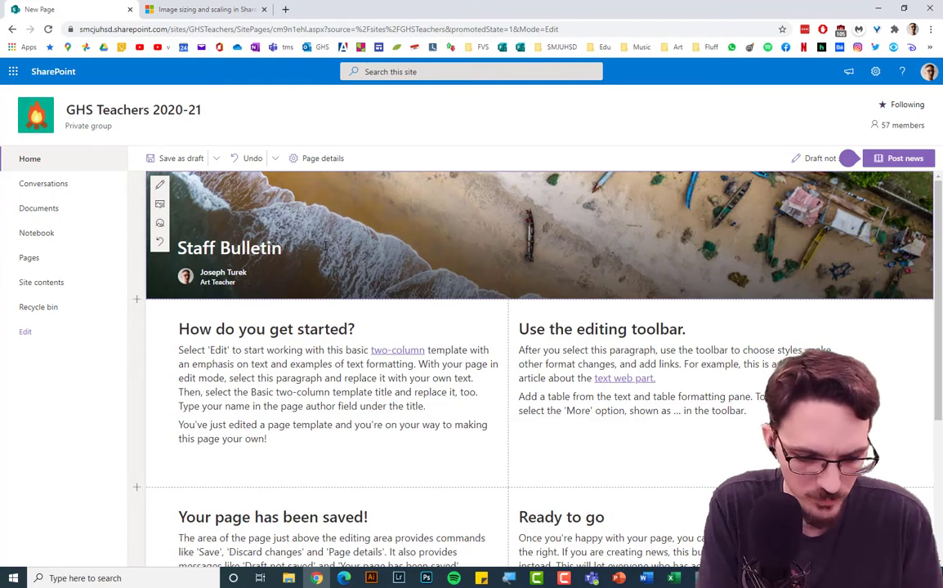
pyautogui.write('9/2')
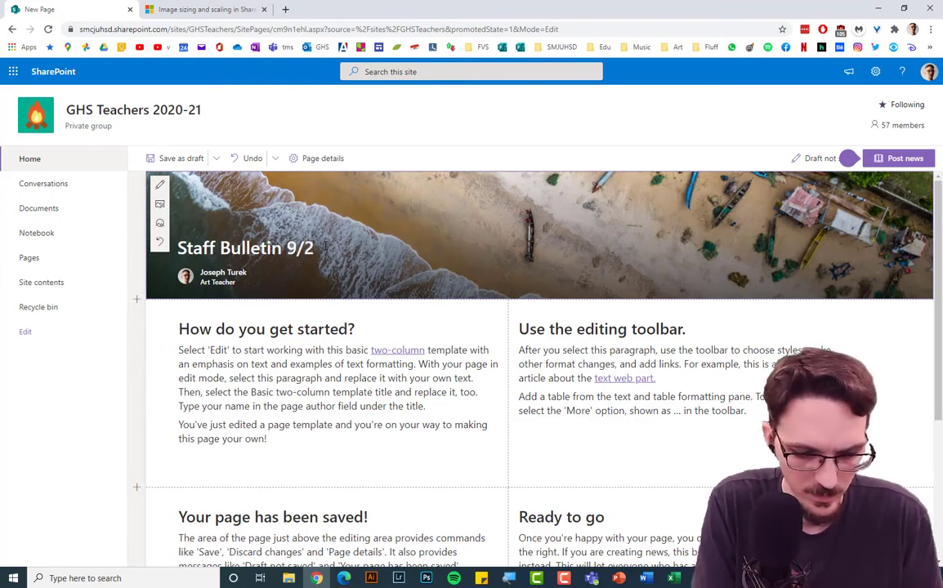
pyautogui.write('9')
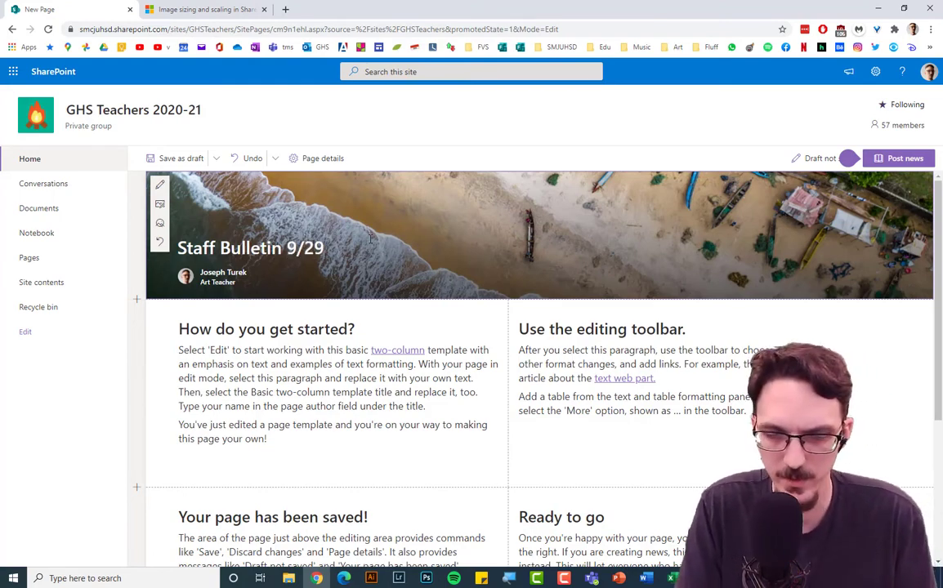
pyautogui.write('/20')
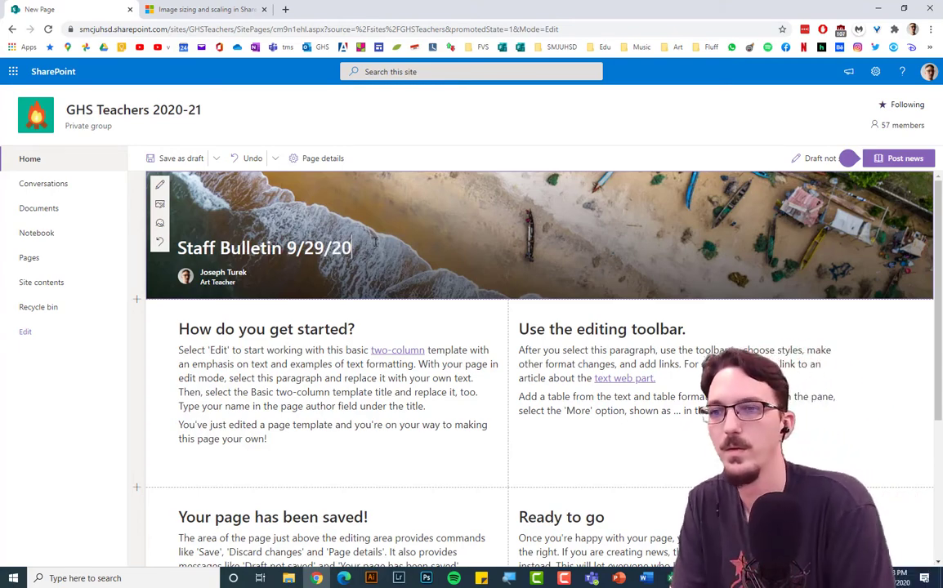
# Delete the "Use the editing toolbar." text web part from the second column of the news post's first section
pyautogui.click(536, 410)
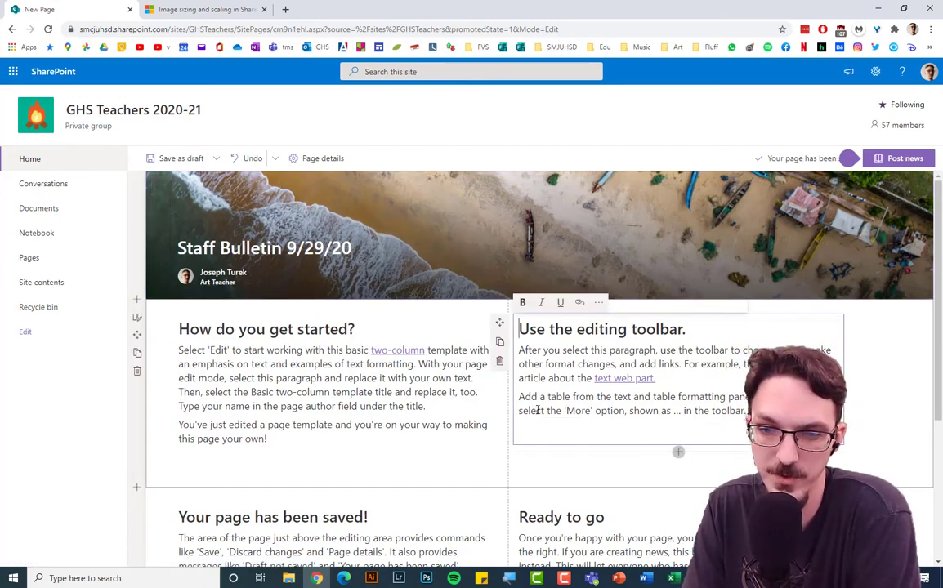
pyautogui.click(499, 362)
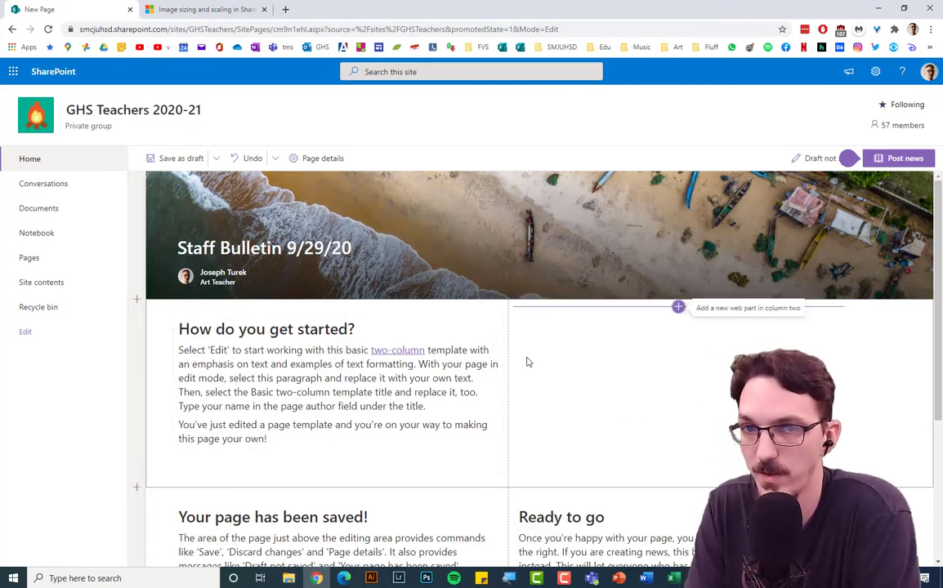
pyautogui.click(490, 367)
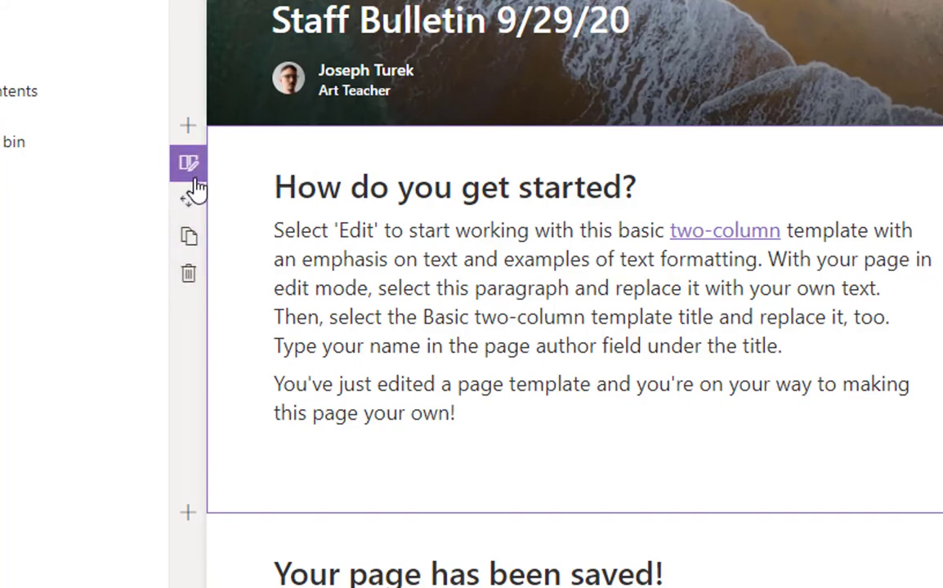
# Delete the section containing the "How do you get started?" text from the news post
pyautogui.click(188, 275)
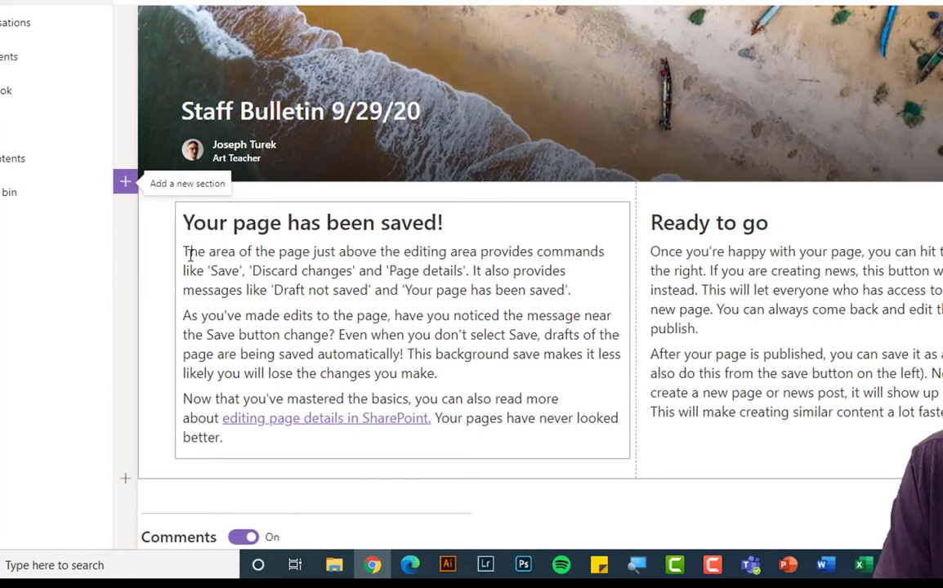
# Try the One-third right layout on the remaining section, and settle on the One column layout
pyautogui.click(173, 227)
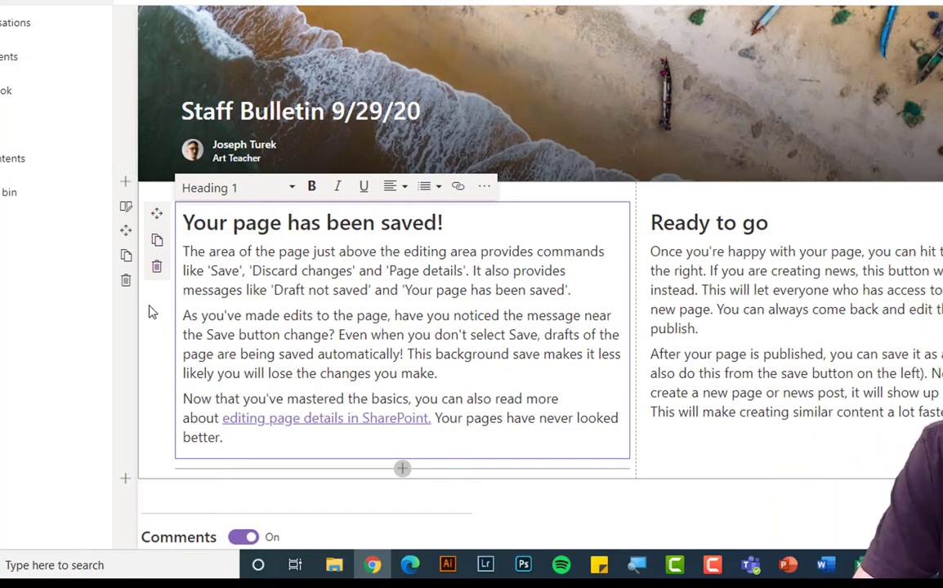
pyautogui.click(374, 288)
pyautogui.click(924, 316)
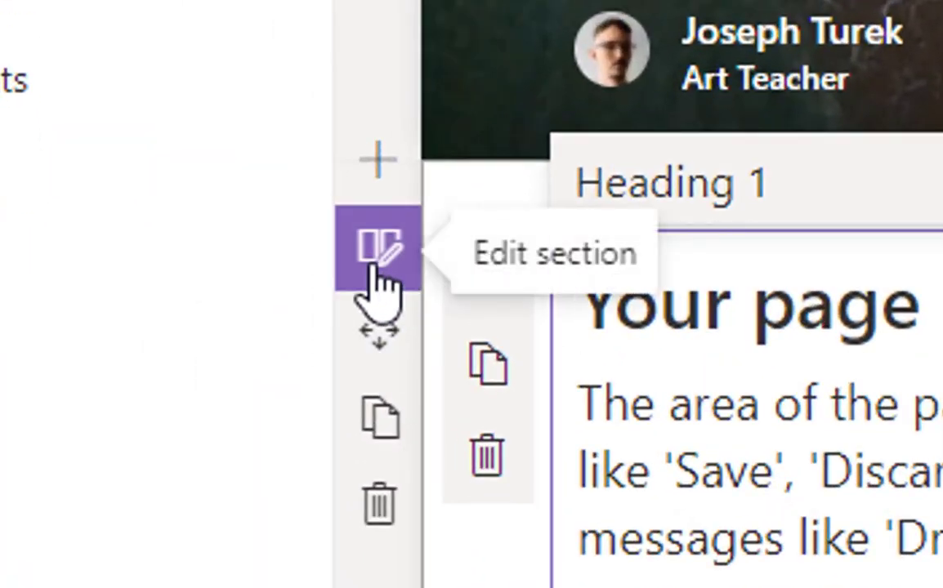
pyautogui.click(378, 282)
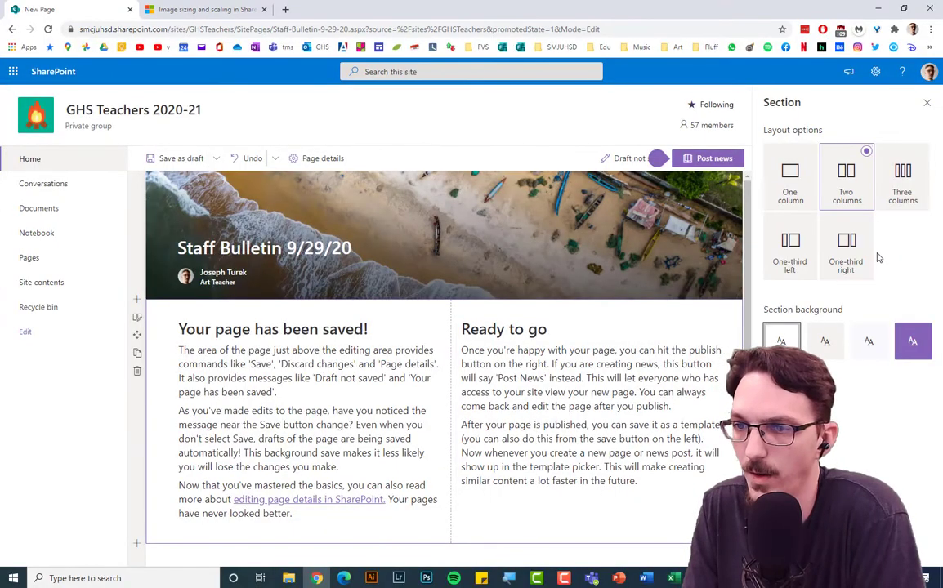
pyautogui.click(849, 258)
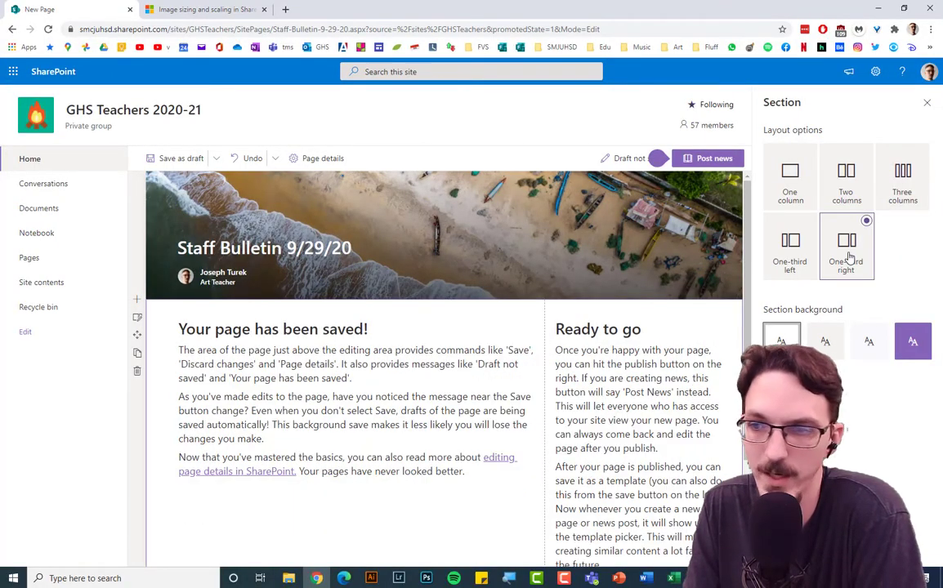
pyautogui.click(790, 187)
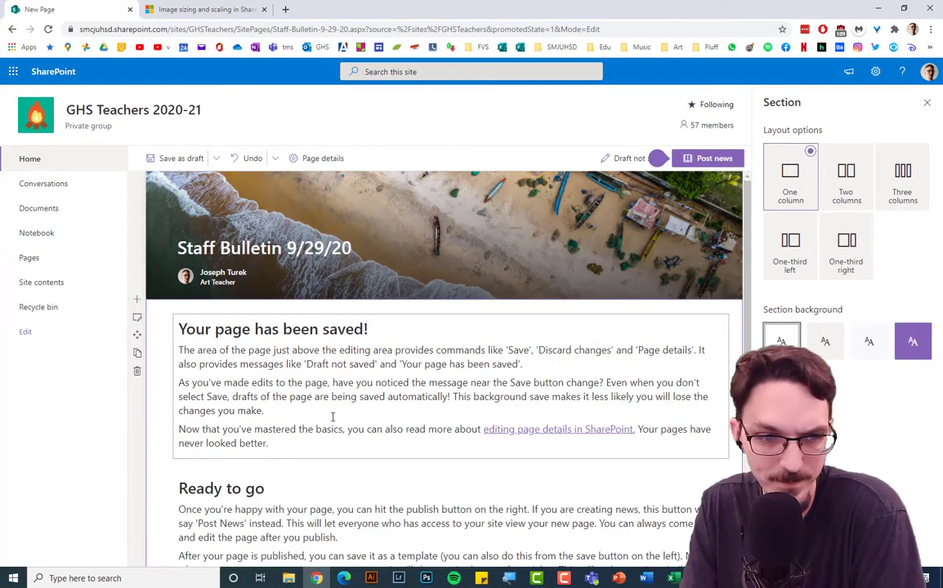
pyautogui.scroll(-3, 330, 400)
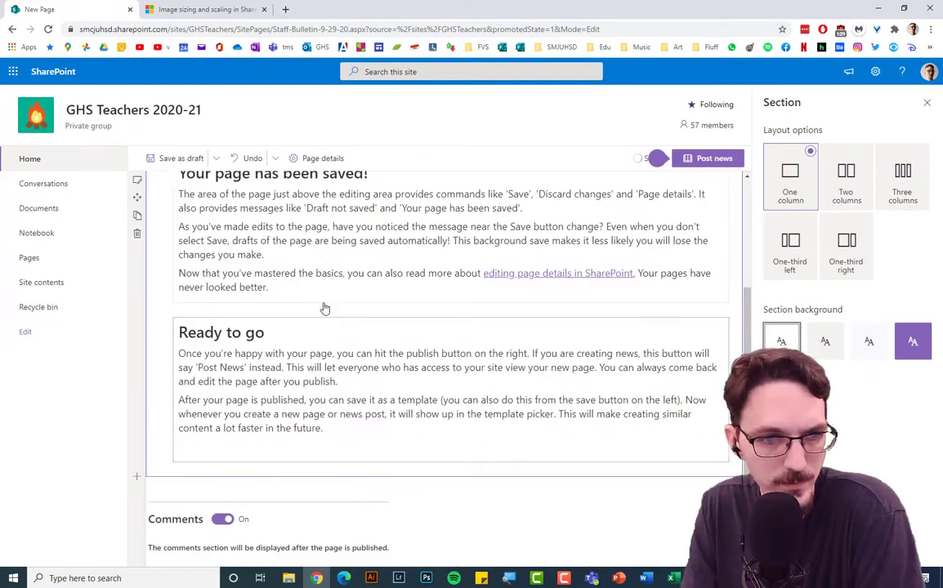
# Split off "As you've made edits to the page" as its own line in the first text web part and remove its trailing comma
pyautogui.click(362, 299)
pyautogui.scroll(3, 371, 319)
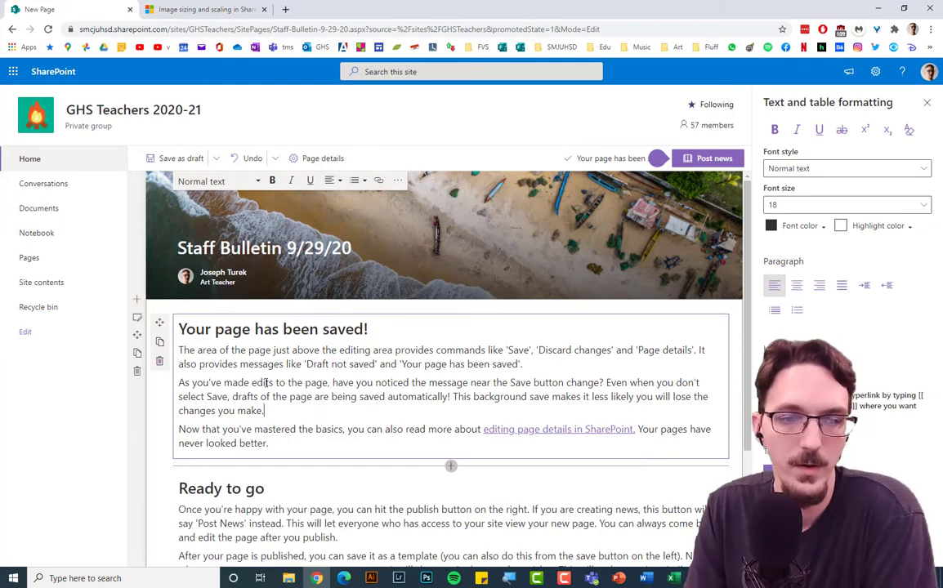
pyautogui.click(285, 448)
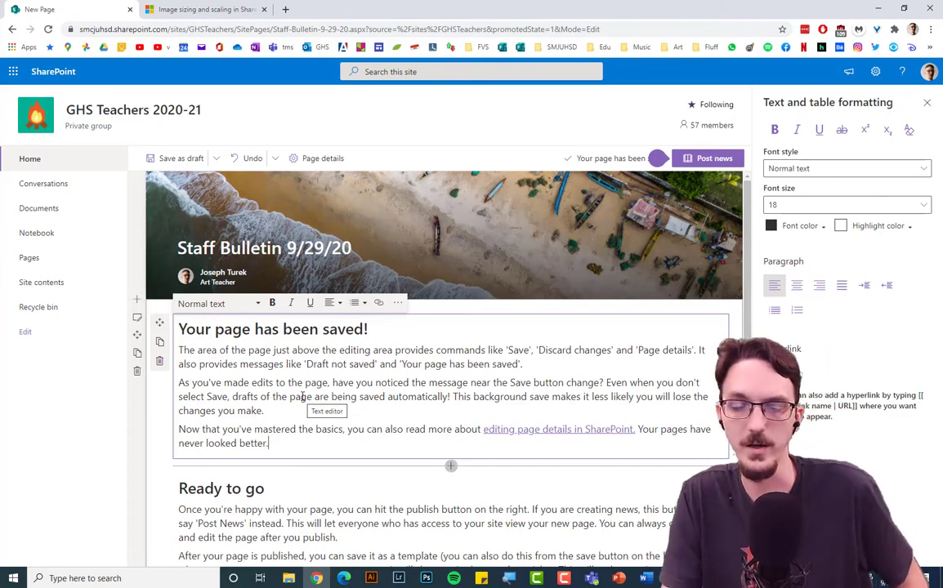
pyautogui.click(371, 329)
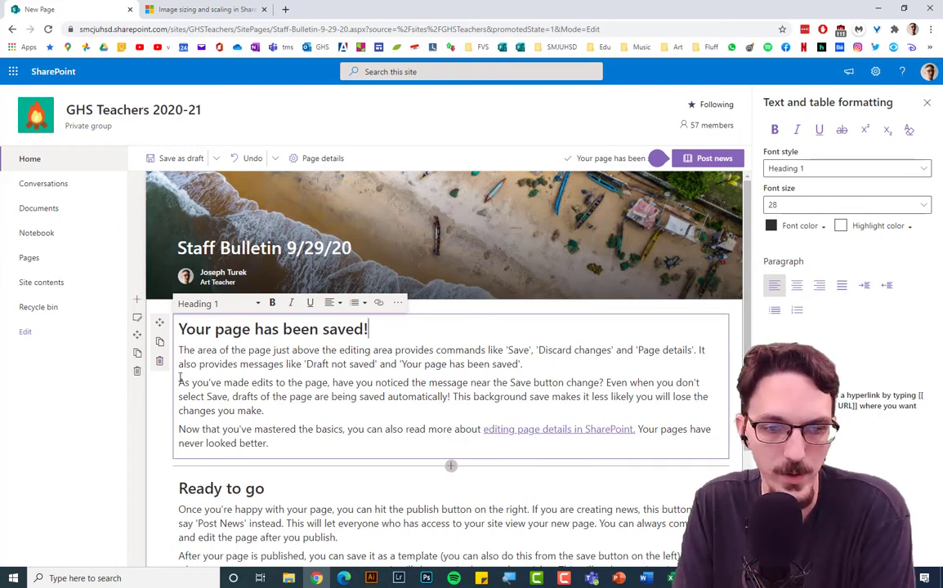
pyautogui.click(333, 383)
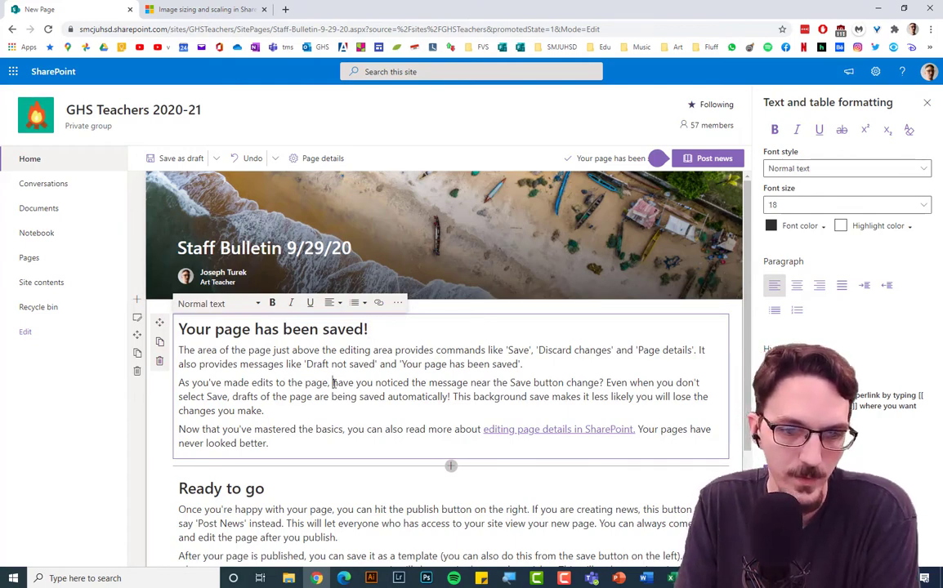
pyautogui.press('Return')
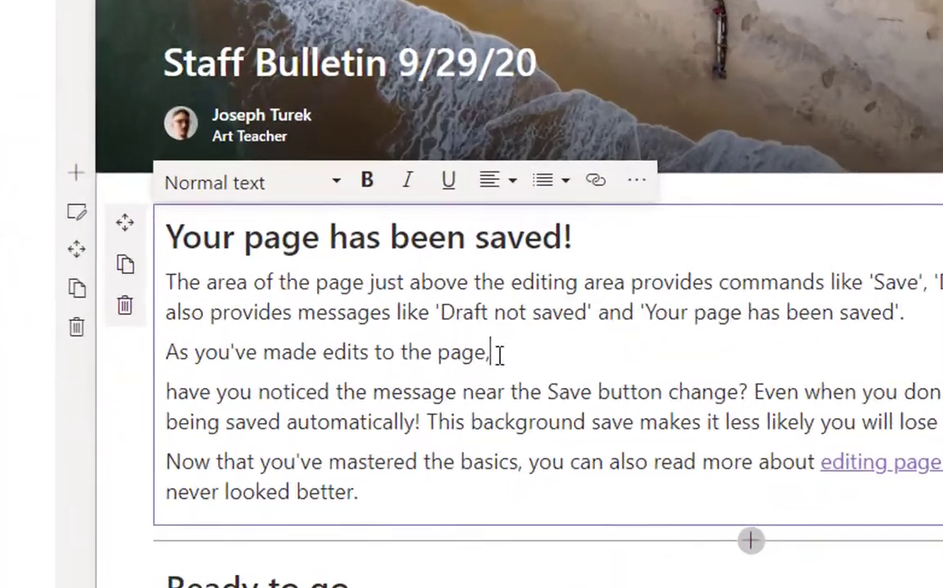
pyautogui.press('BackSpace')
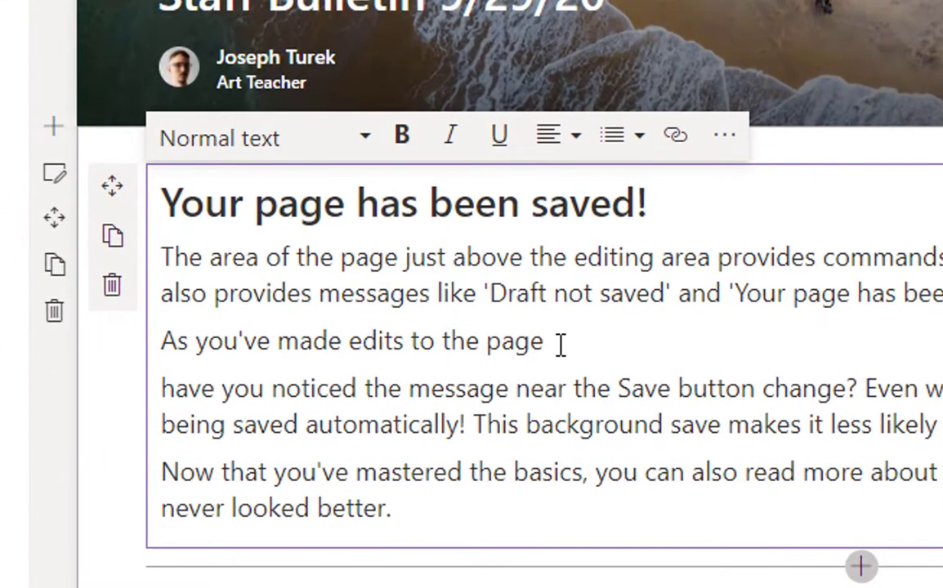
# Format the line "As you've made edits to the page" as Heading 1
pyautogui.moveTo(498, 354); pyautogui.dragTo(177, 354)
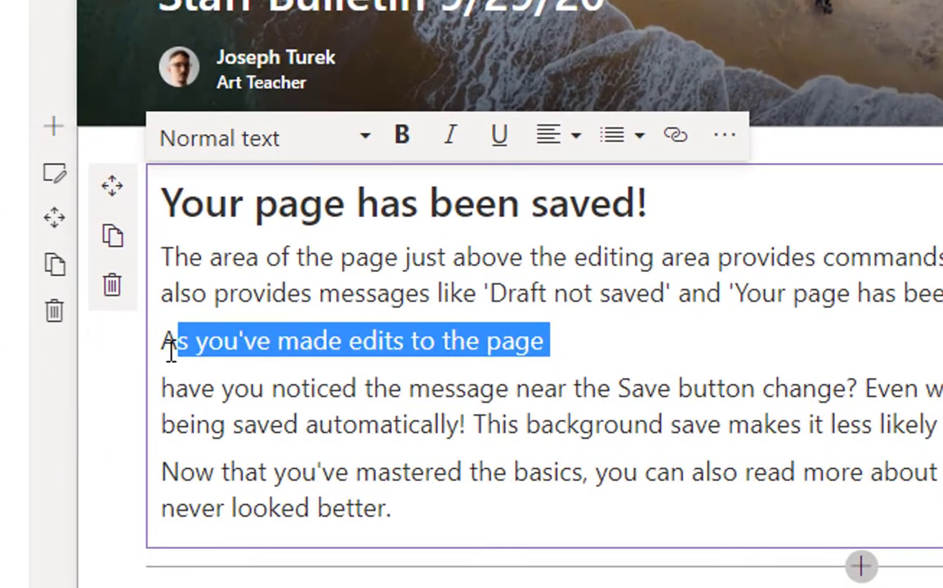
pyautogui.click(495, 338)
pyautogui.click(564, 343)
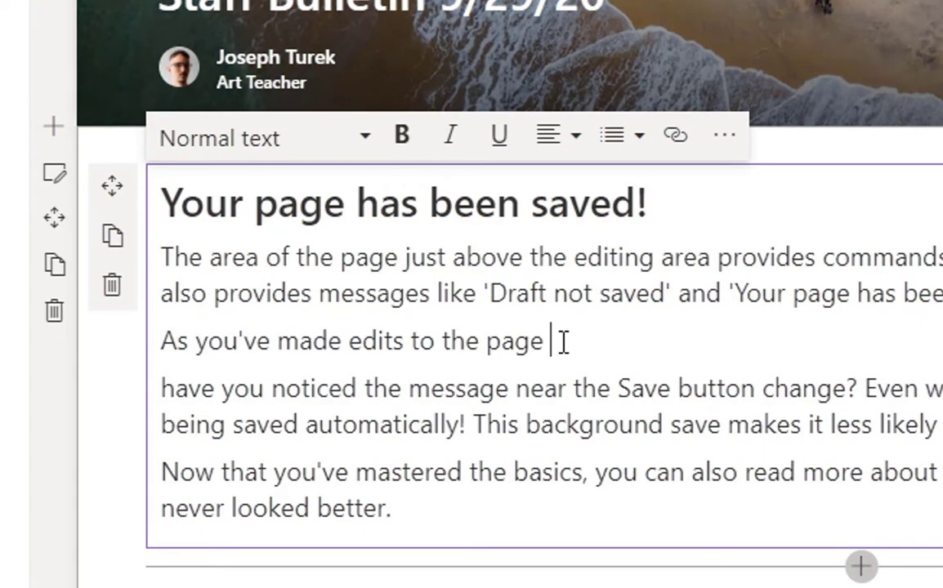
pyautogui.moveTo(564, 343); pyautogui.dragTo(157, 342)
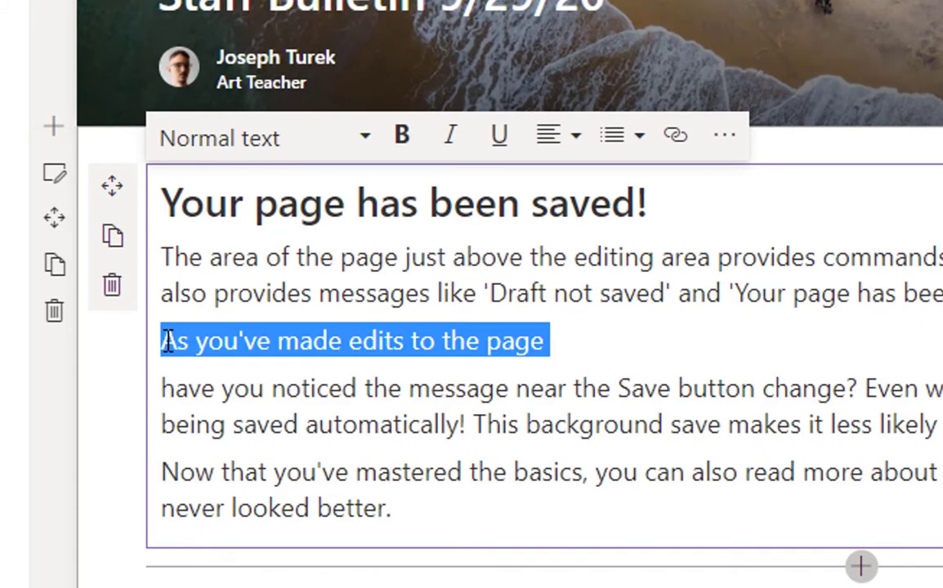
pyautogui.click(262, 143)
pyautogui.click(248, 239)
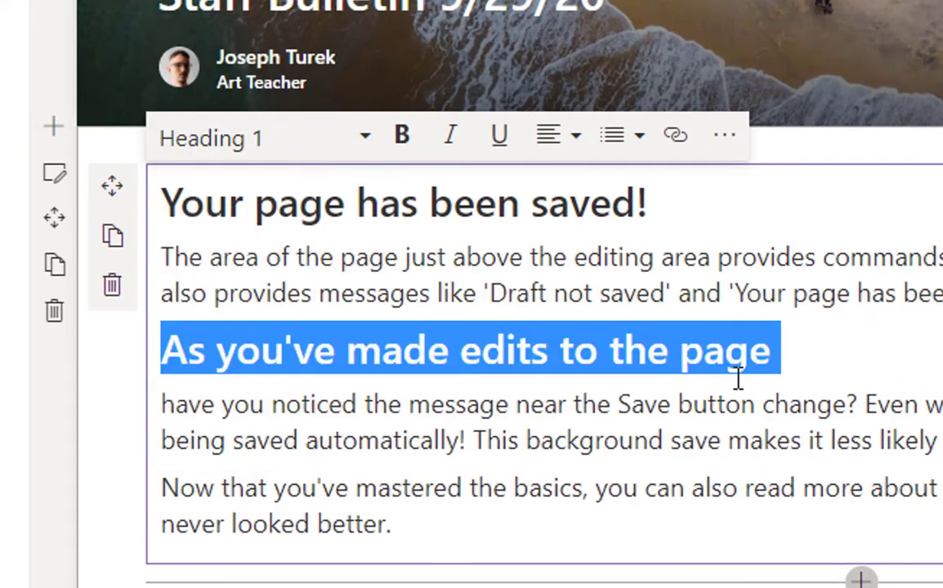
pyautogui.click(746, 381)
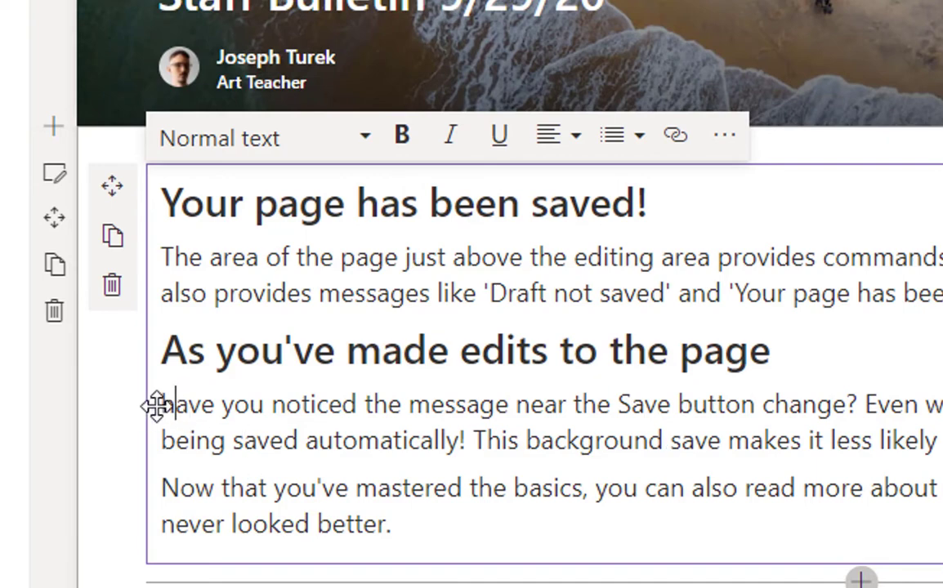
# Make the words "have you noticed the message" below the new heading bold
pyautogui.moveTo(163, 405); pyautogui.dragTo(515, 403)
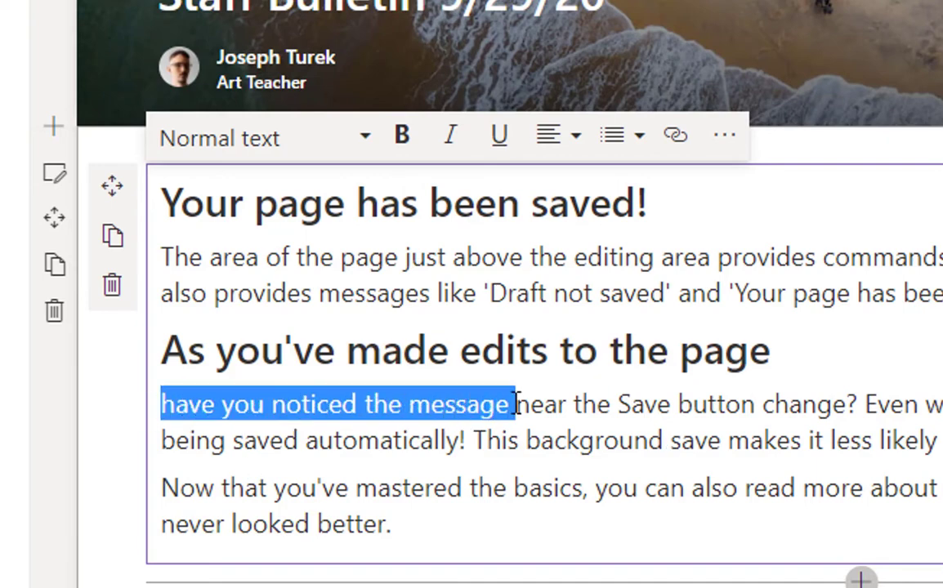
pyautogui.click(404, 140)
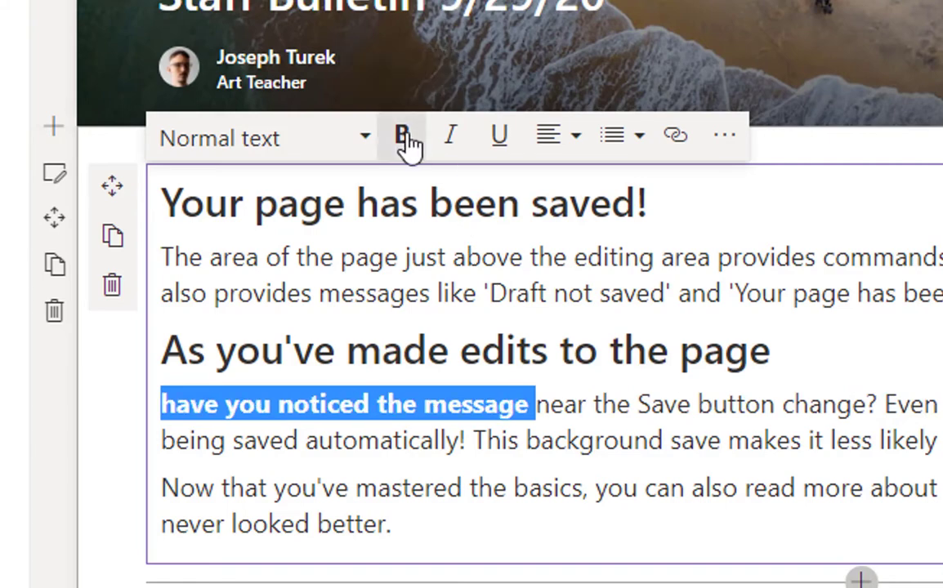
pyautogui.click(679, 413)
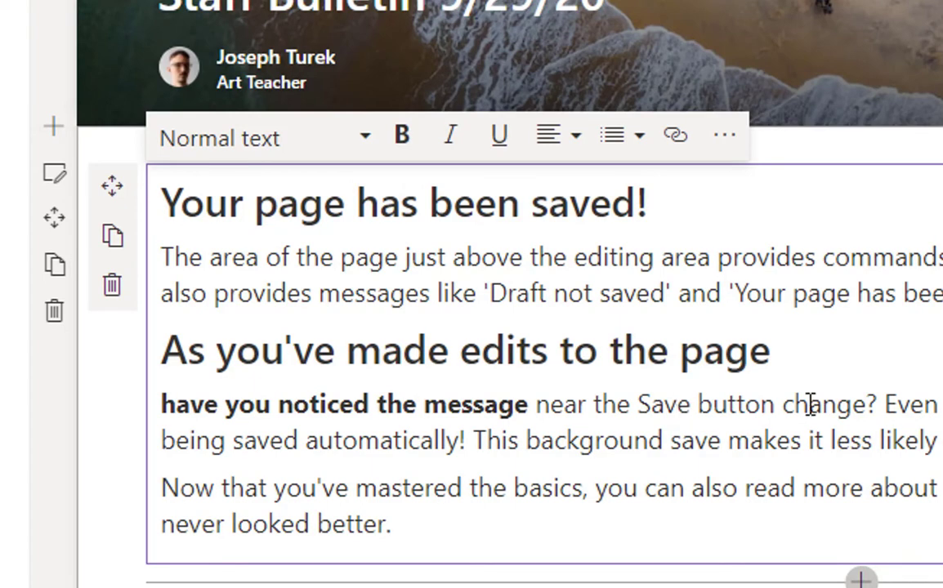
# Start a hyperlink on "Save button change?" with the option to open in a new tab, and cancel it without saving
pyautogui.moveTo(642, 404); pyautogui.dragTo(879, 406)
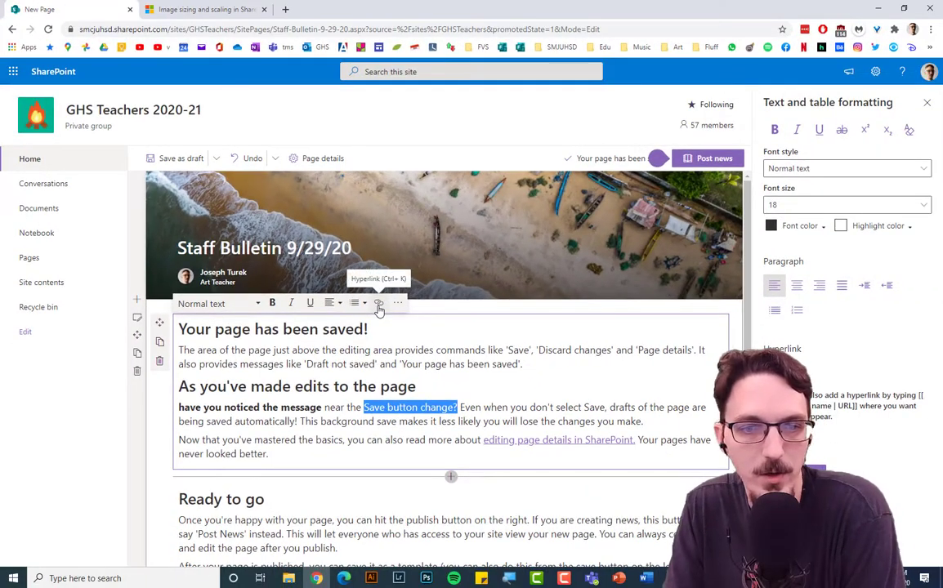
pyautogui.click(378, 306)
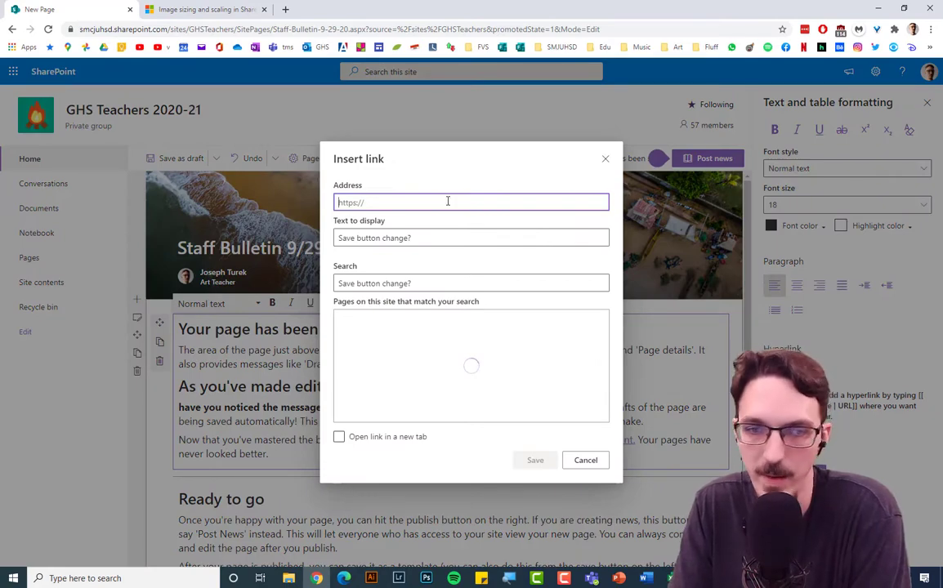
pyautogui.click(339, 439)
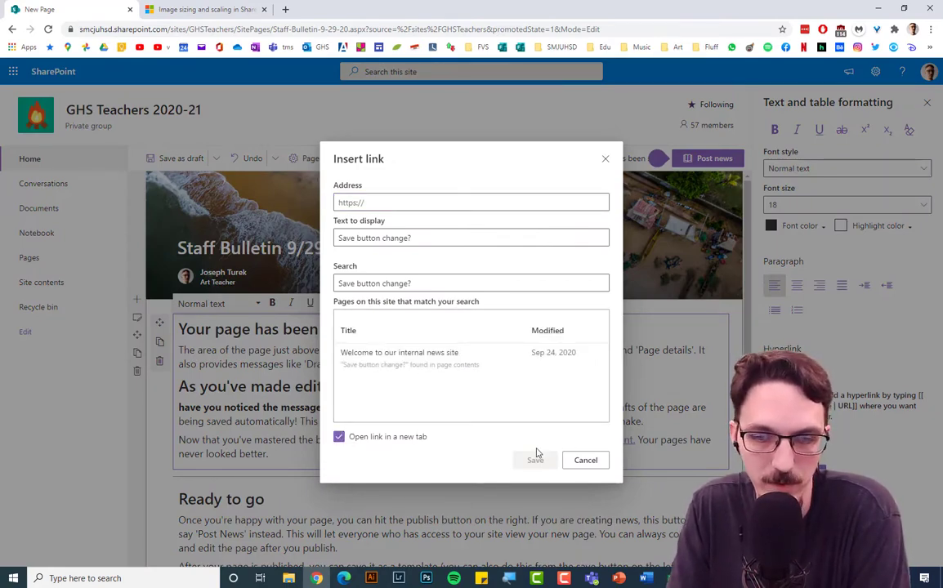
pyautogui.click(590, 464)
pyautogui.click(470, 419)
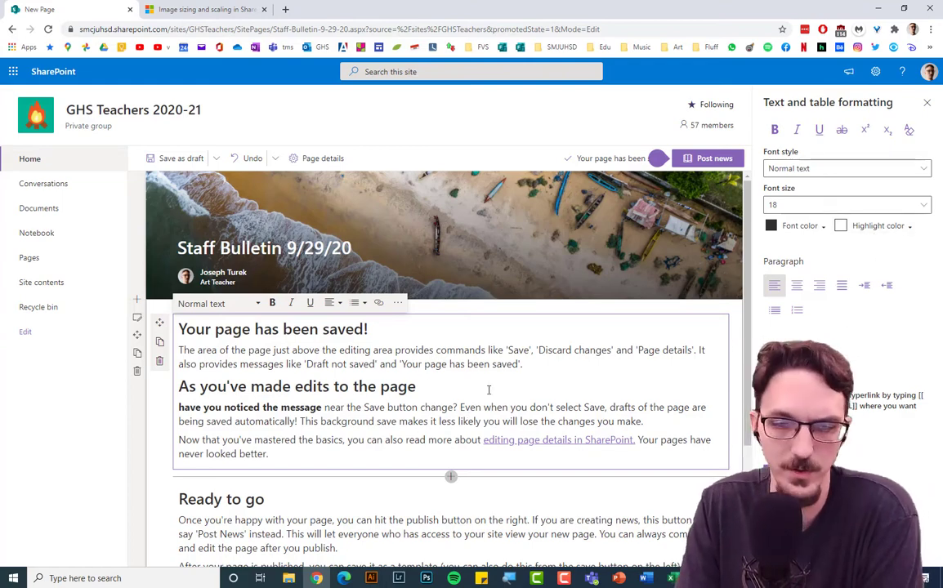
# Set the font size of the paragraph under "Your page has been saved!" to 12
pyautogui.moveTo(406, 366); pyautogui.dragTo(194, 349)
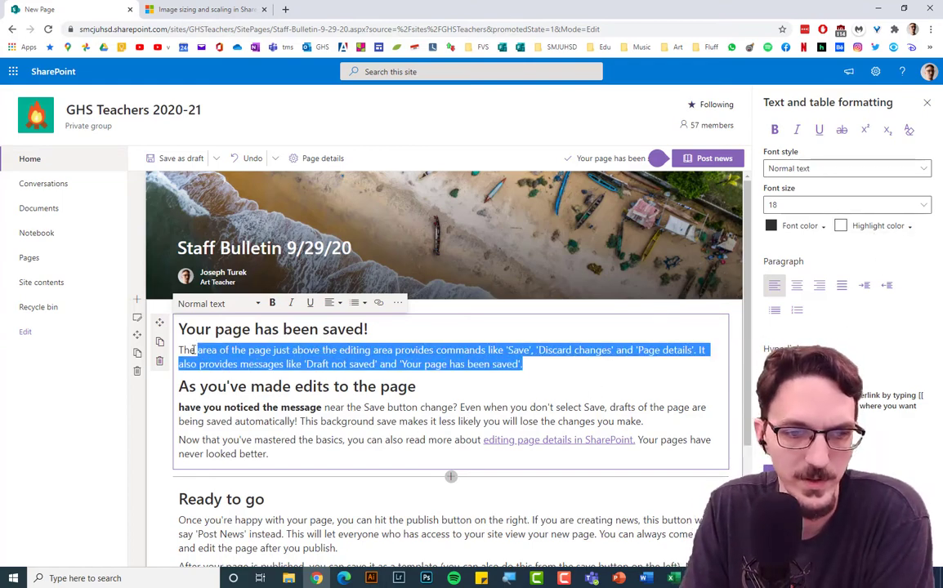
pyautogui.click(920, 205)
pyautogui.click(794, 243)
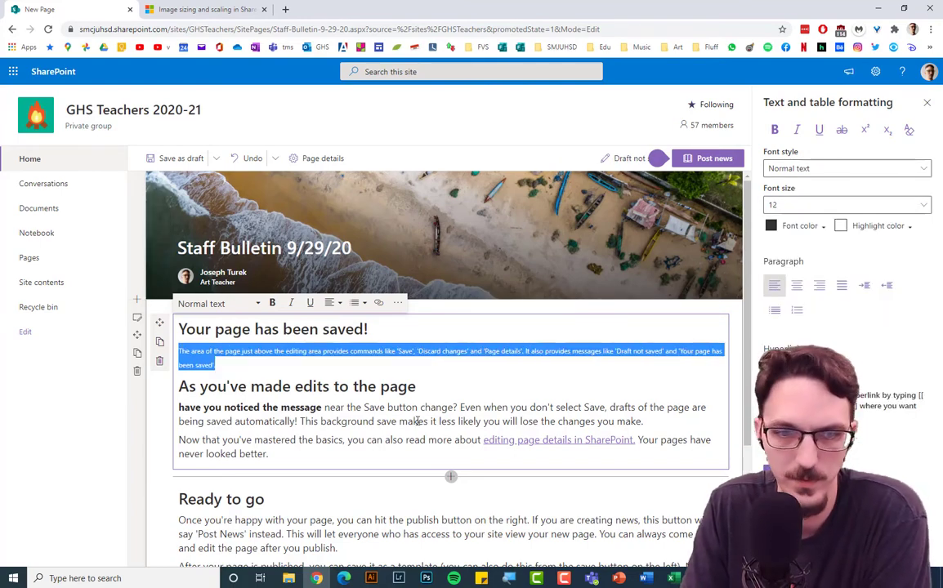
pyautogui.click(360, 370)
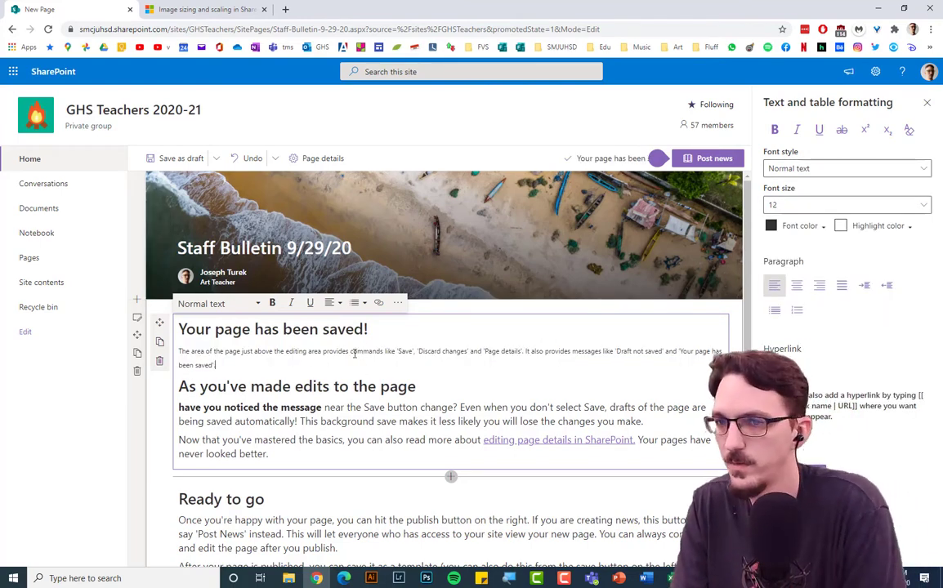
# Set the font size of the paragraph under "Your page has been saved!" to 16
pyautogui.moveTo(214, 364); pyautogui.dragTo(177, 352)
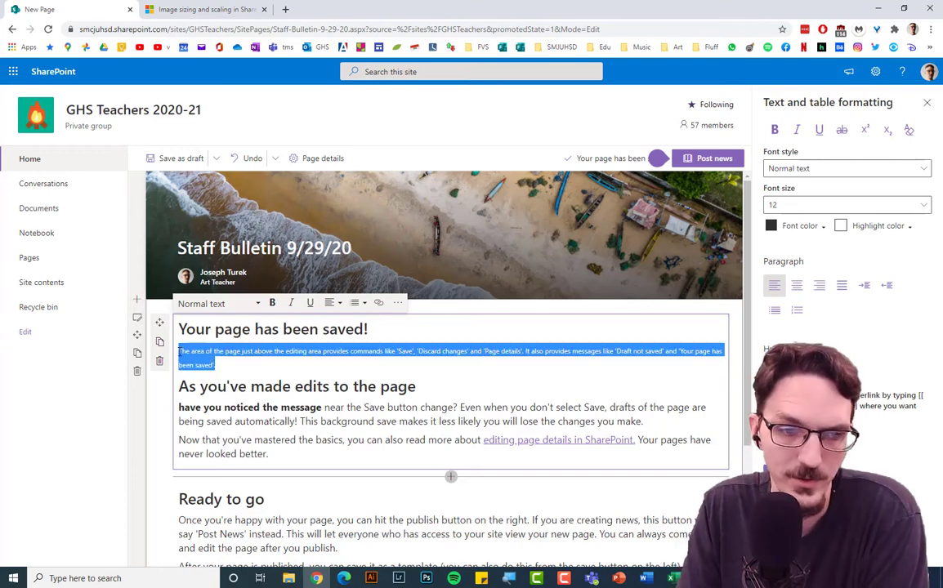
pyautogui.click(775, 205)
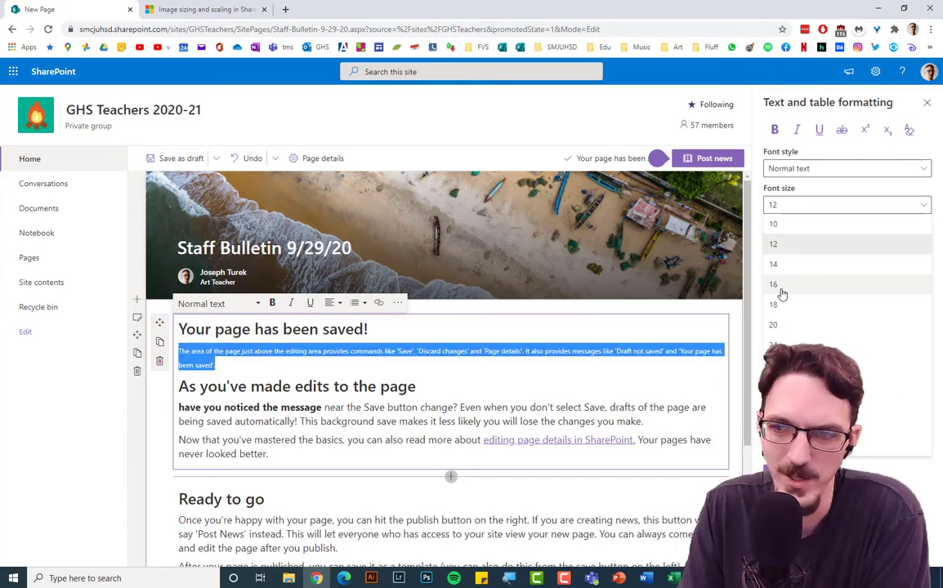
pyautogui.click(780, 285)
pyautogui.click(492, 370)
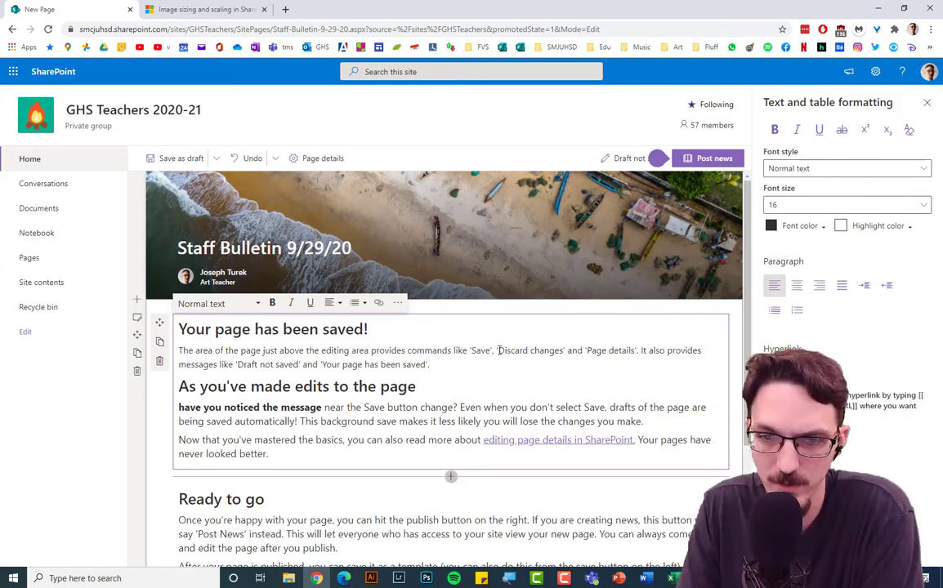
# Color the first paragraph's text from 'Discard changes' to its end in standard yellow
pyautogui.click(499, 350)
pyautogui.hotkey('shift', 'End')
pyautogui.click(800, 225)
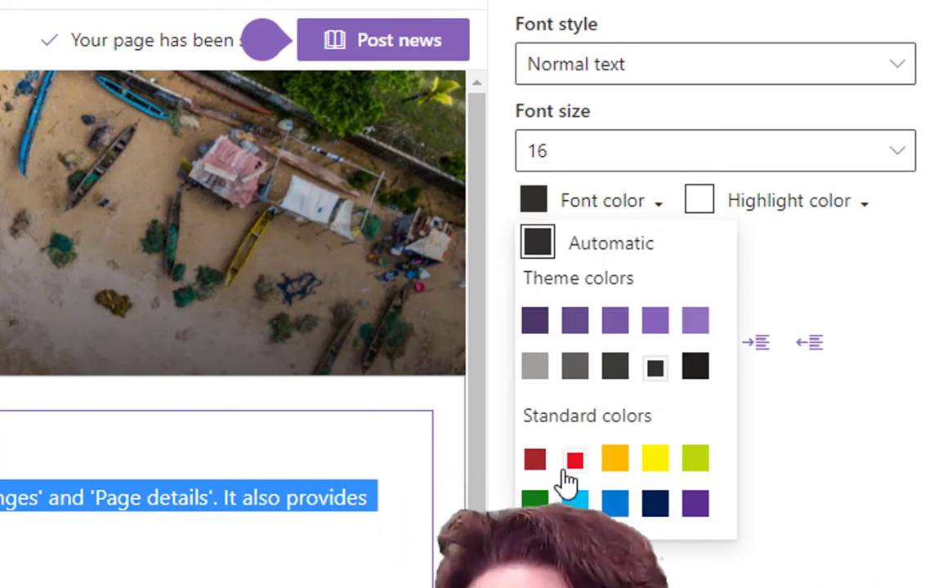
pyautogui.click(653, 462)
pyautogui.click(25, 543)
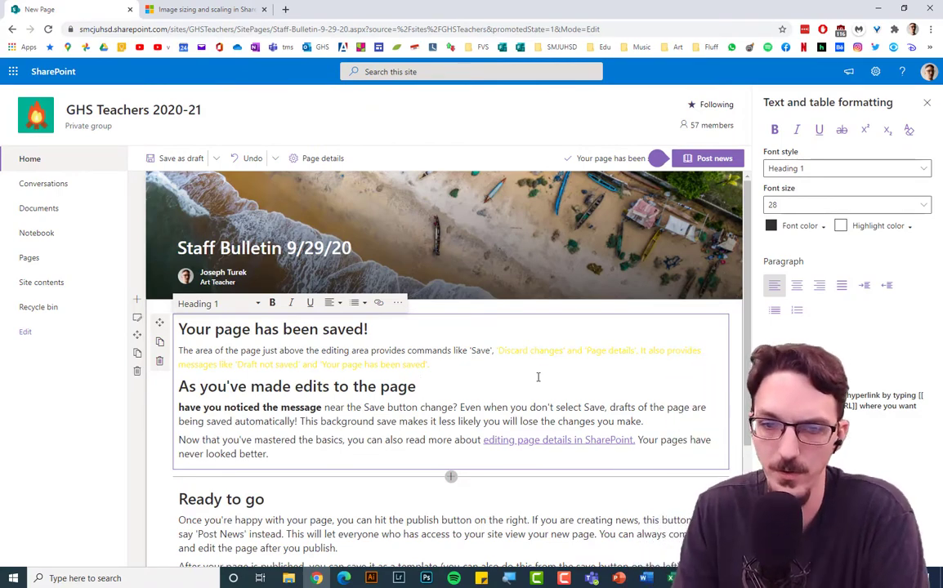
# Recolor the first paragraph's text from 'Discard changes' to its end in theme purple, leaving the highlight at No color
pyautogui.moveTo(497, 369); pyautogui.dragTo(497, 350)
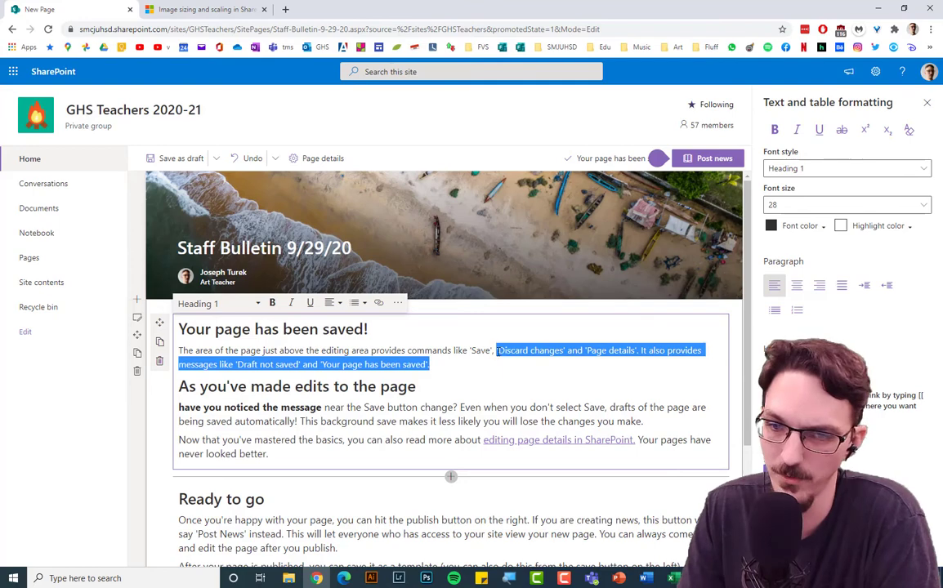
pyautogui.click(792, 225)
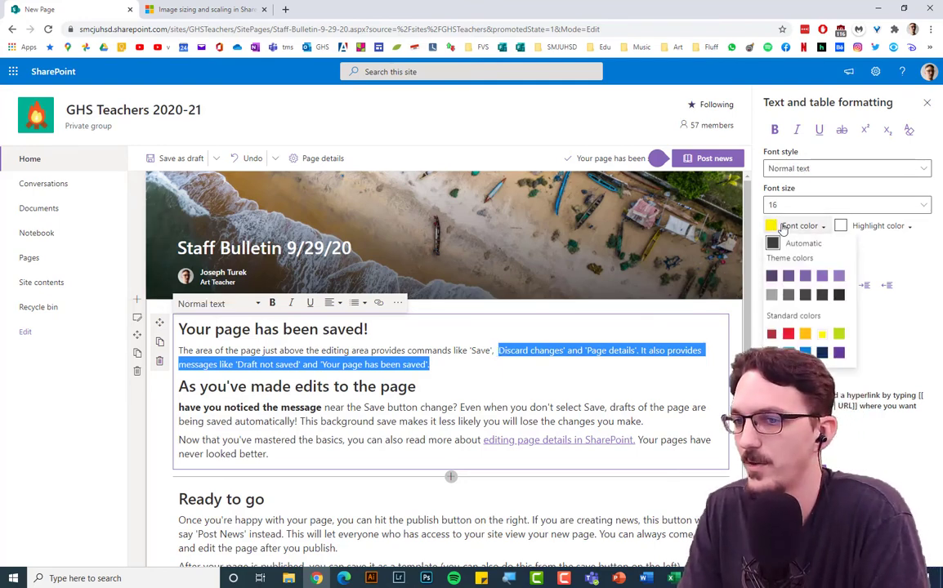
pyautogui.click(822, 278)
pyautogui.click(632, 372)
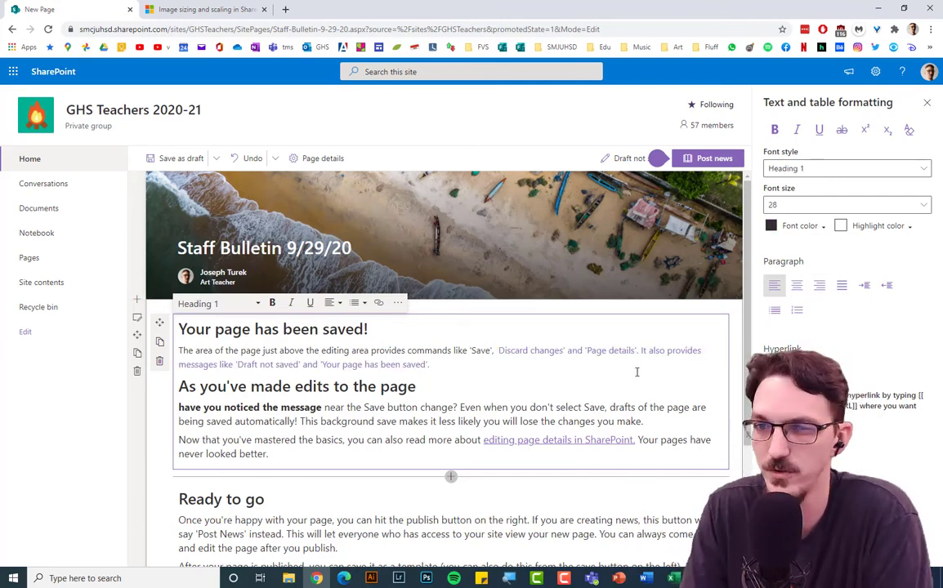
pyautogui.click(618, 365)
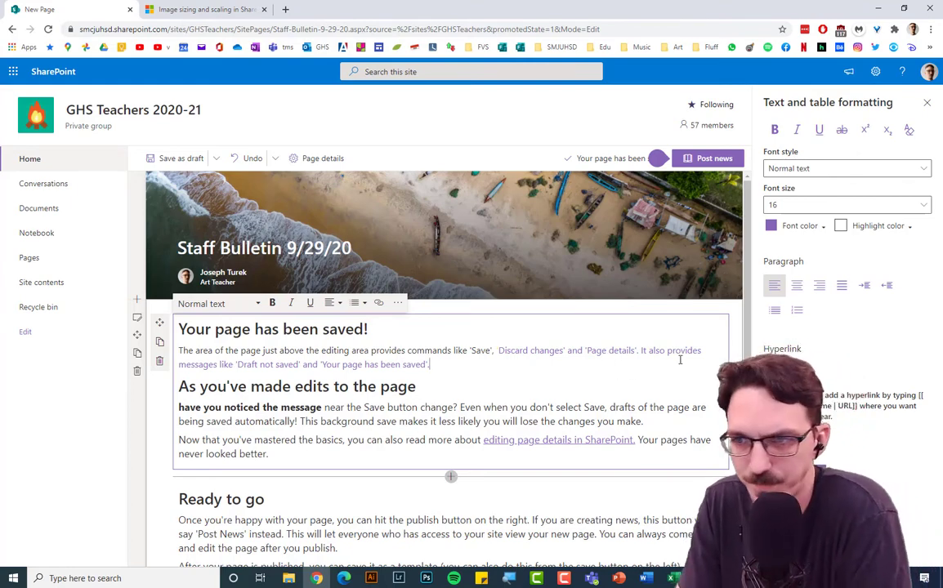
pyautogui.click(891, 227)
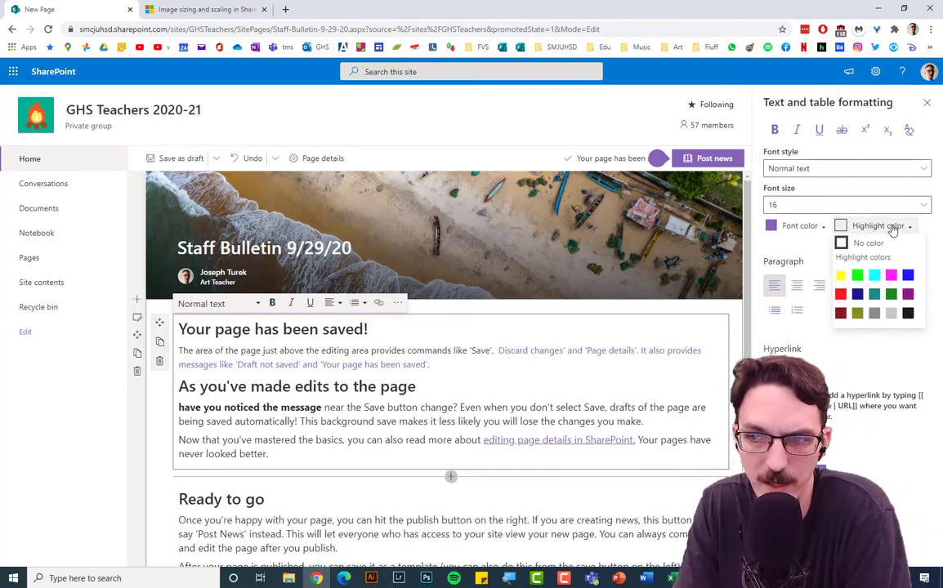
pyautogui.click(864, 244)
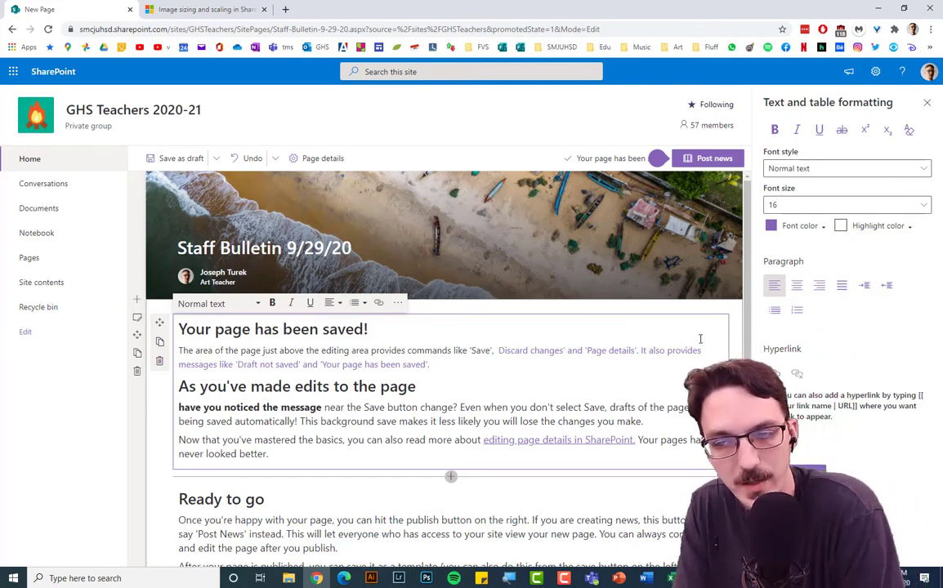
# Add an Embed web part between the text block about page edits and the 'Ready to go' block
pyautogui.scroll(-3, 578, 398)
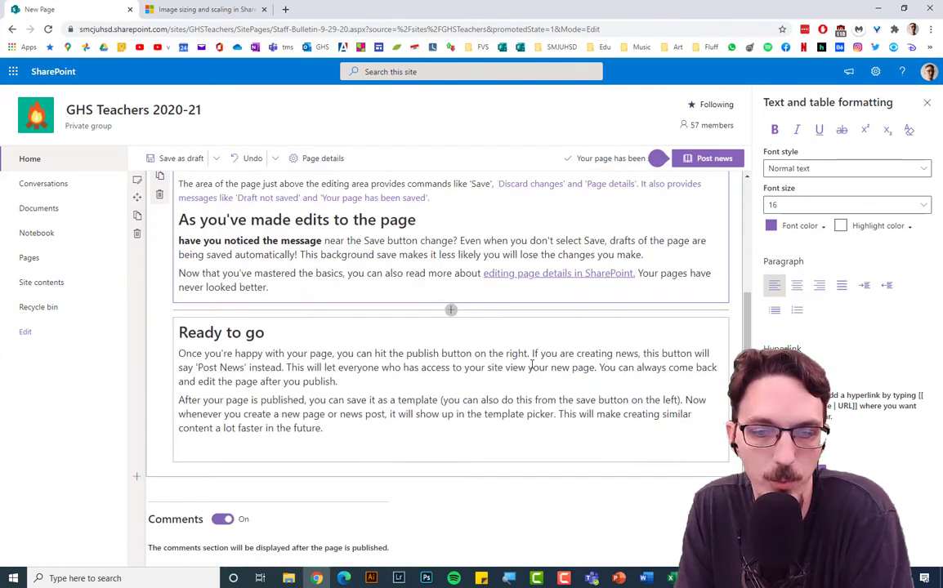
pyautogui.click(450, 311)
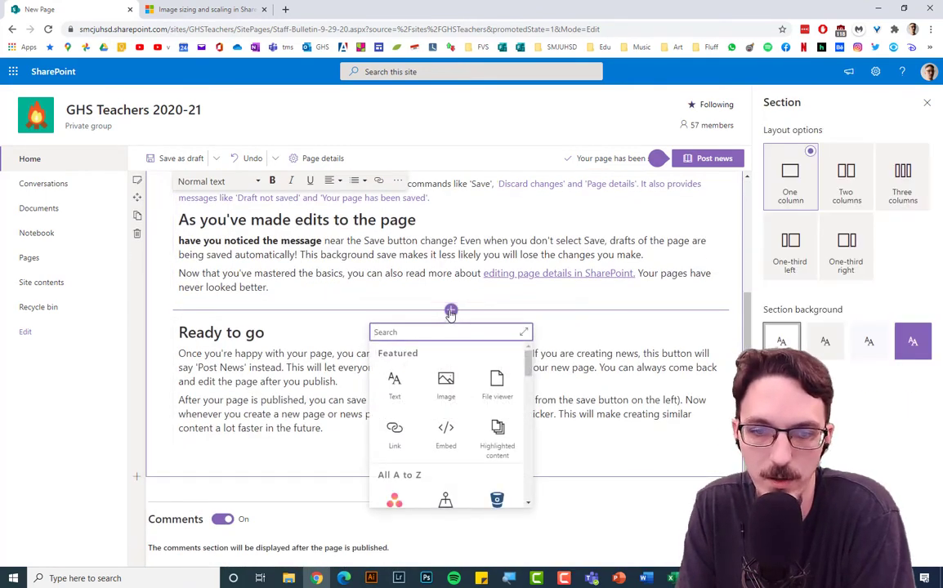
pyautogui.click(445, 433)
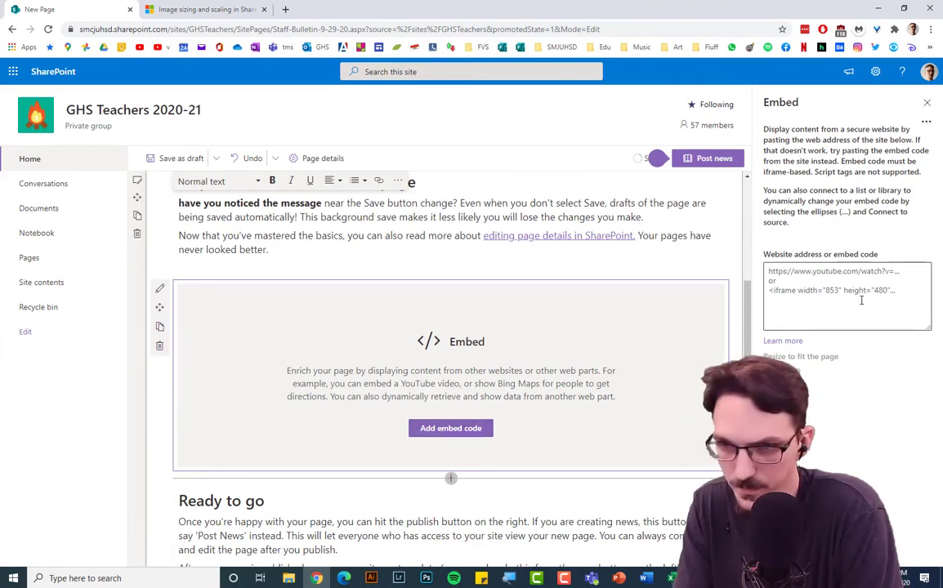
# In a new browser tab, open the 'Complete attached homework in Teams -GHS' video on YouTube from the channel's video list and pause it
pyautogui.click(285, 9)
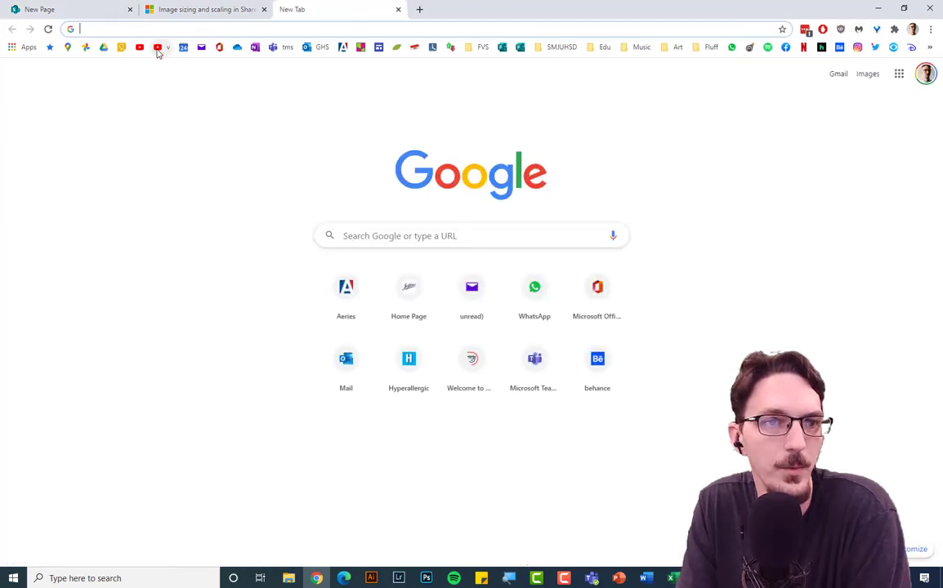
pyautogui.click(157, 49)
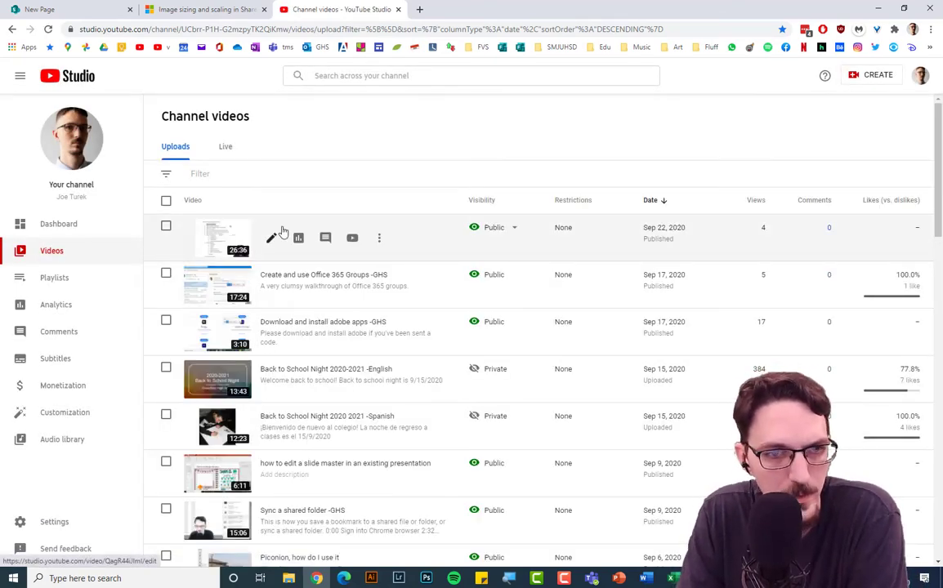
pyautogui.click(352, 240)
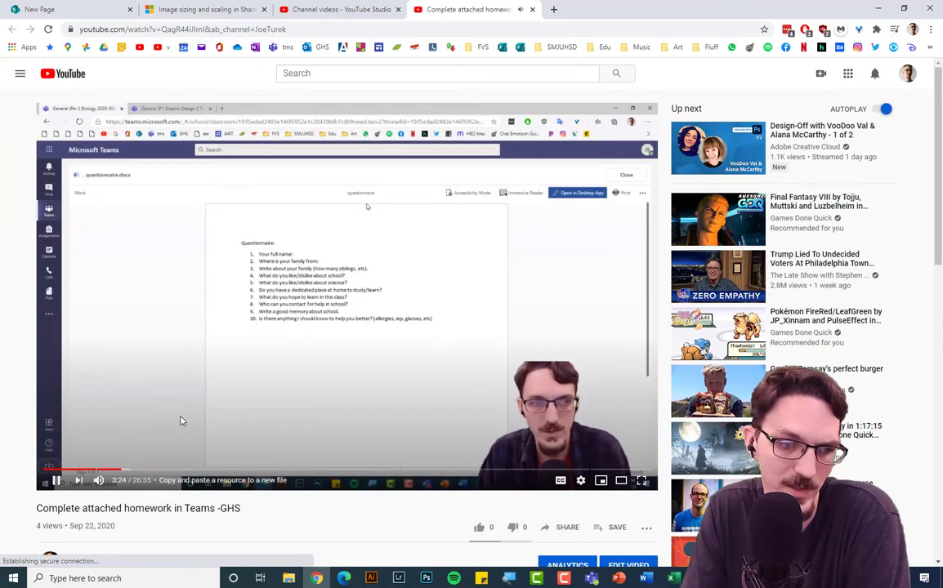
pyautogui.click(56, 482)
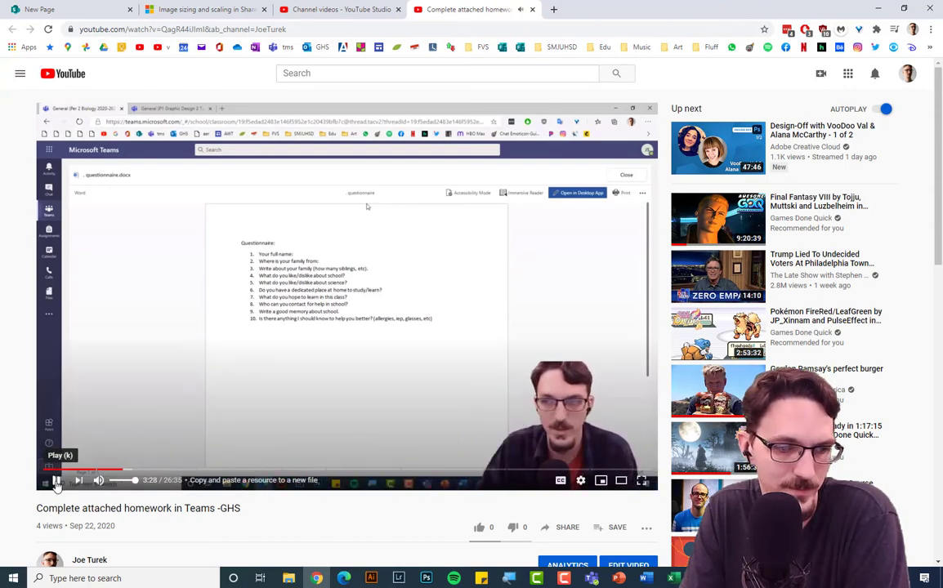
# Copy the iframe embed code from the YouTube video's share options
pyautogui.scroll(-2, 405, 383)
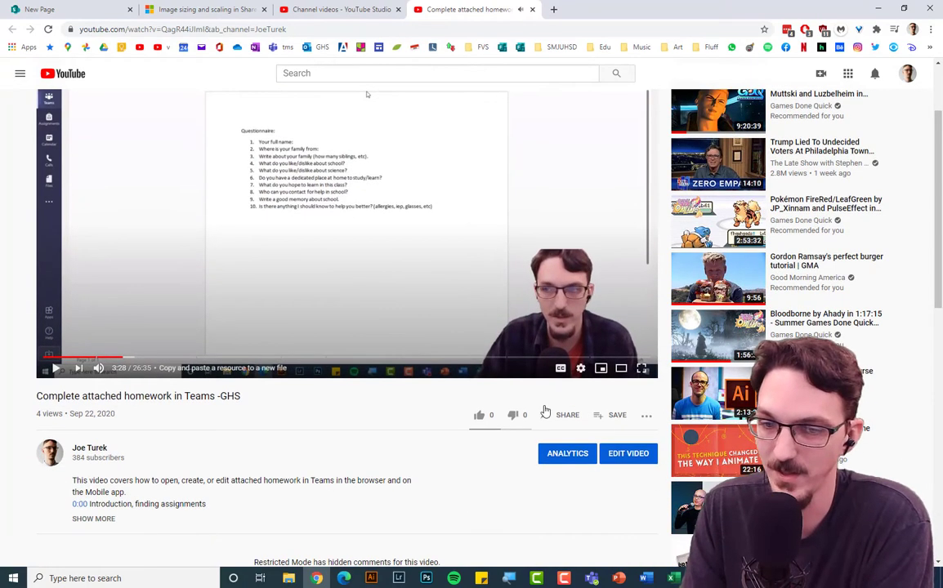
pyautogui.click(562, 417)
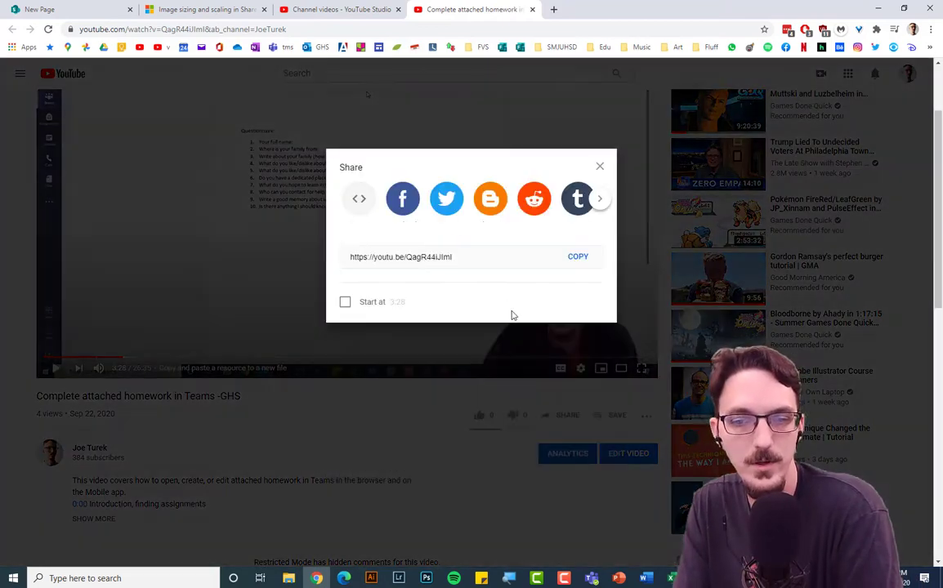
pyautogui.click(358, 274)
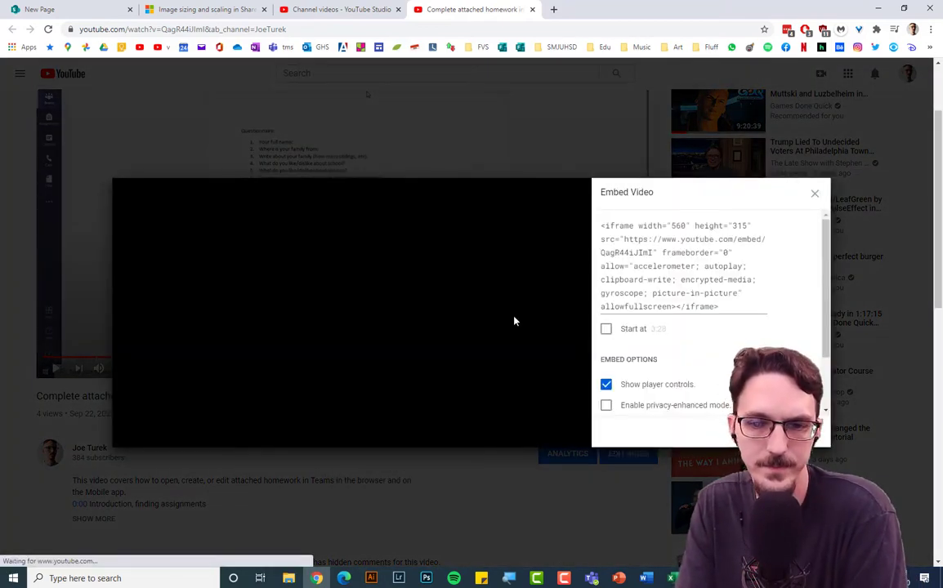
pyautogui.click(739, 302)
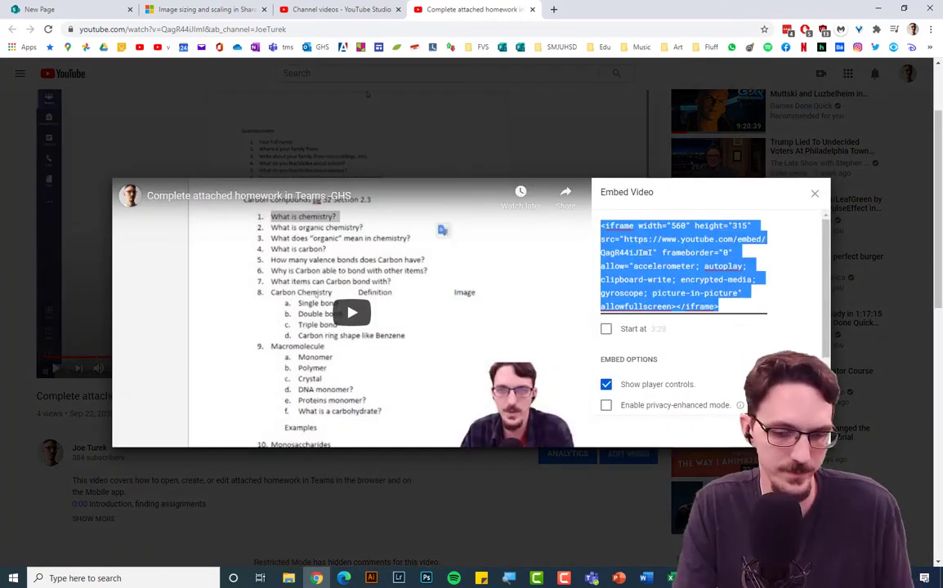
pyautogui.hotkey('ctrl', 'c')
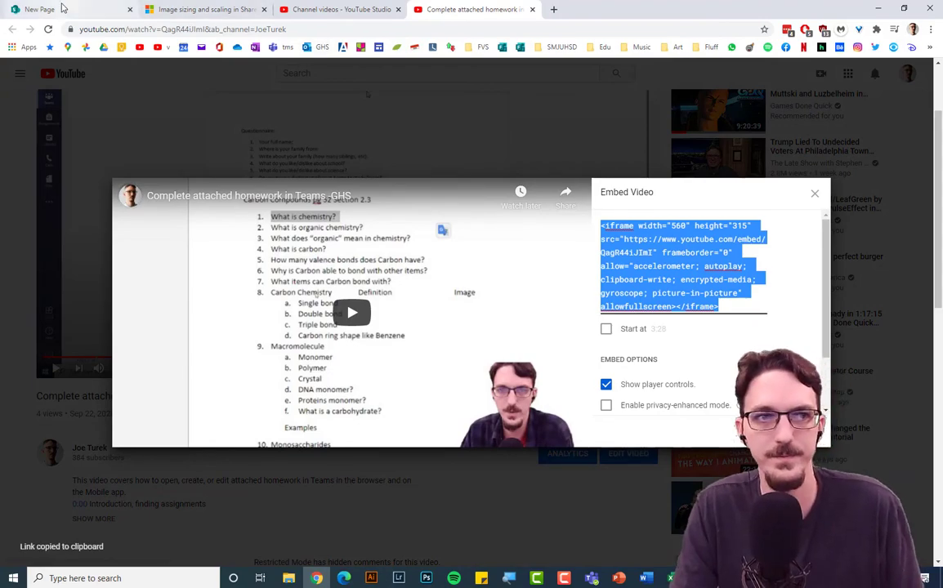
# Switch back to the SharePoint bulletin and paste the copied iframe code into the Embed web part's code field
pyautogui.click(41, 9)
pyautogui.click(837, 291)
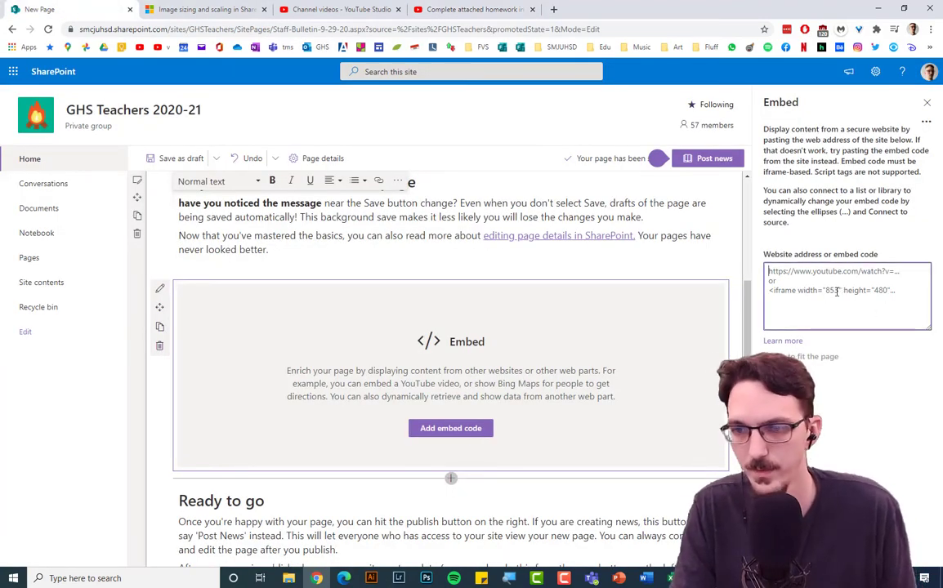
pyautogui.hotkey('ctrl', 'v')
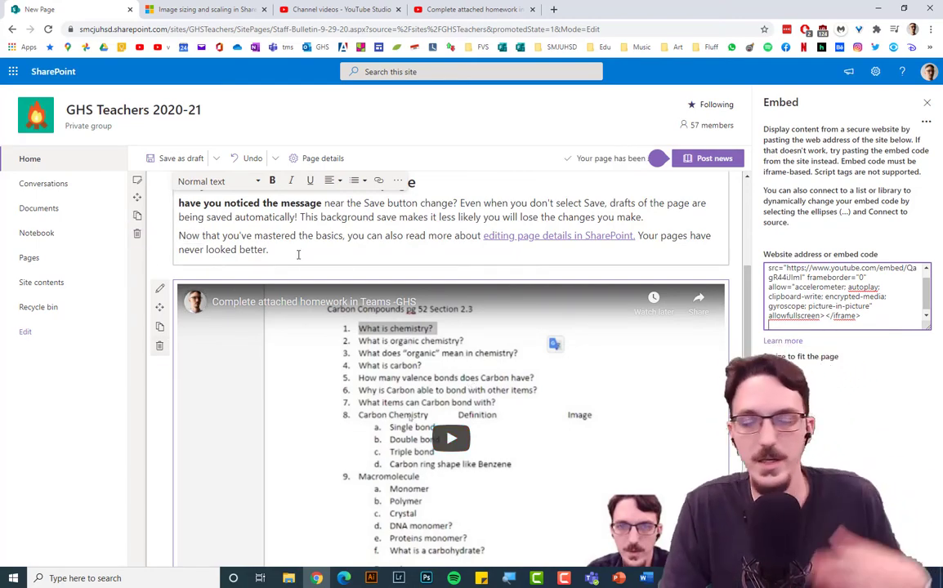
# Delete the embedded video web part and return to the 'Ready to go' text block
pyautogui.click(160, 348)
pyautogui.click(375, 366)
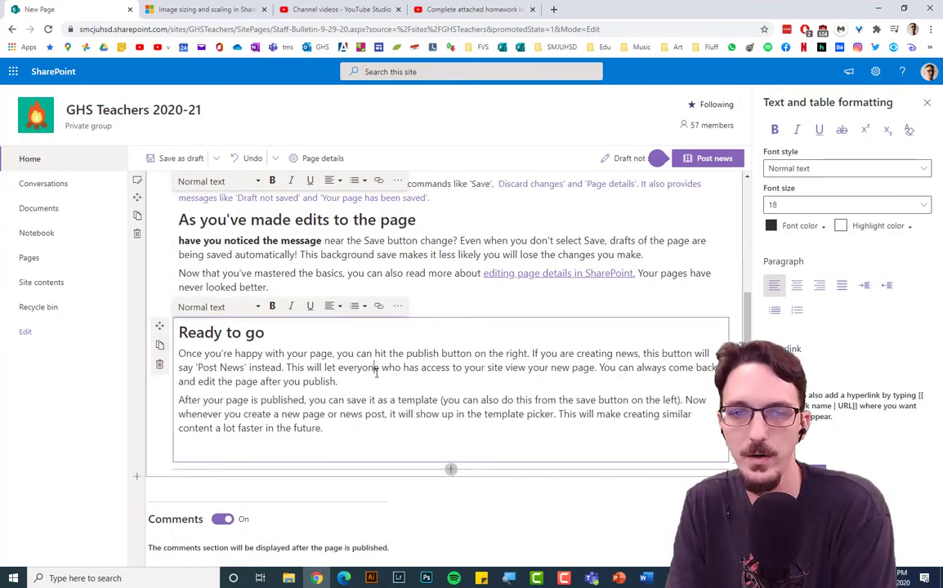
# Save the Staff Bulletin 9/29/20 news post as a draft
pyautogui.scroll(1, 553, 366)
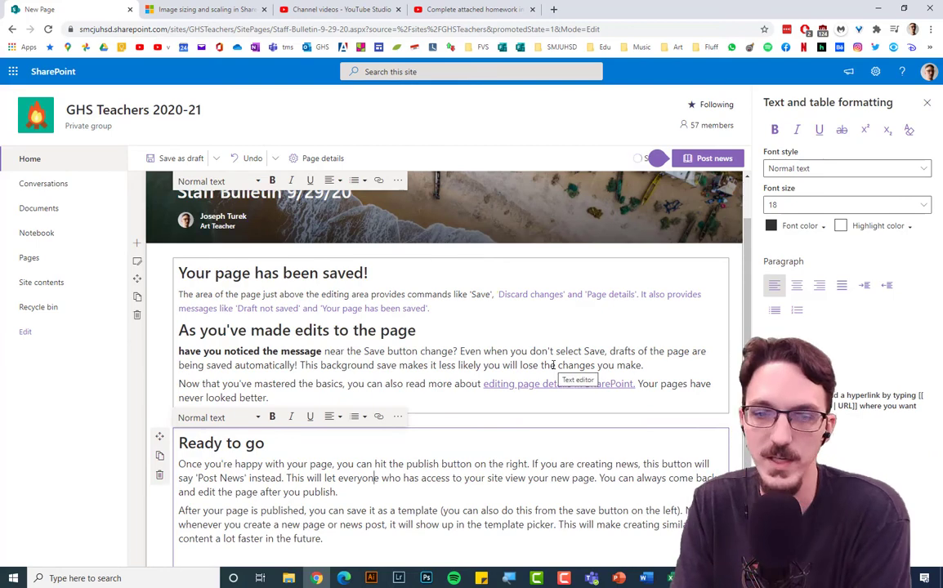
pyautogui.scroll(1, 579, 356)
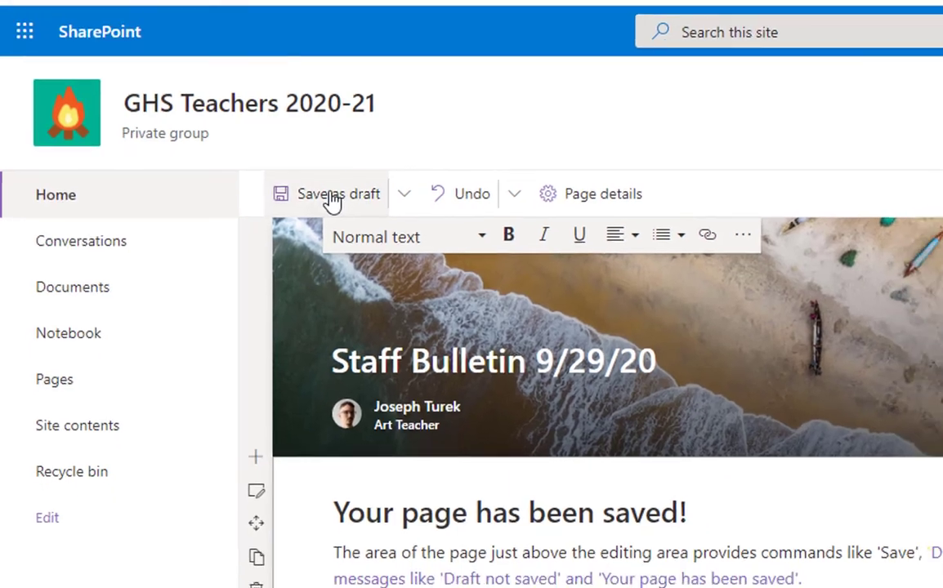
pyautogui.click(351, 206)
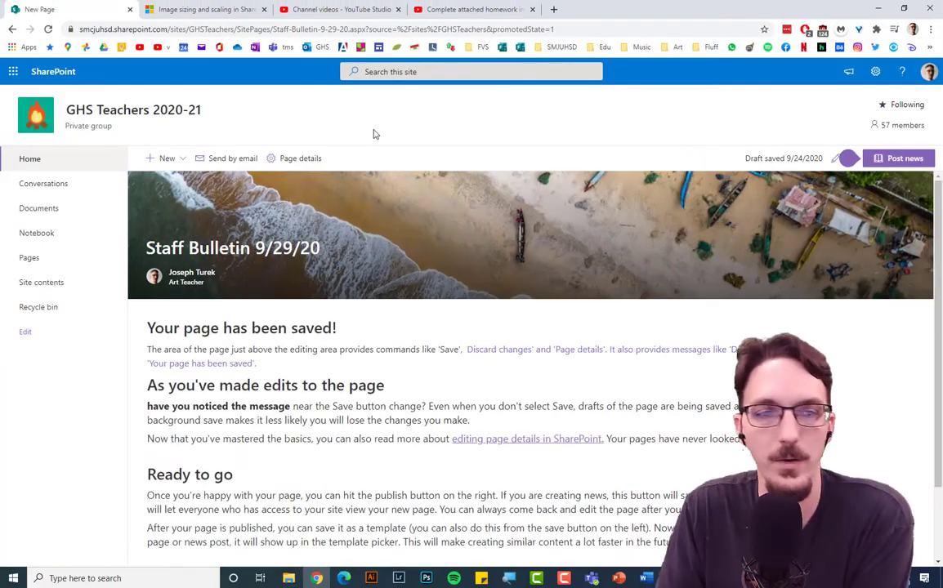
# Return to the GHS Teachers site's home page and look over its News and Activity sections
pyautogui.click(27, 158)
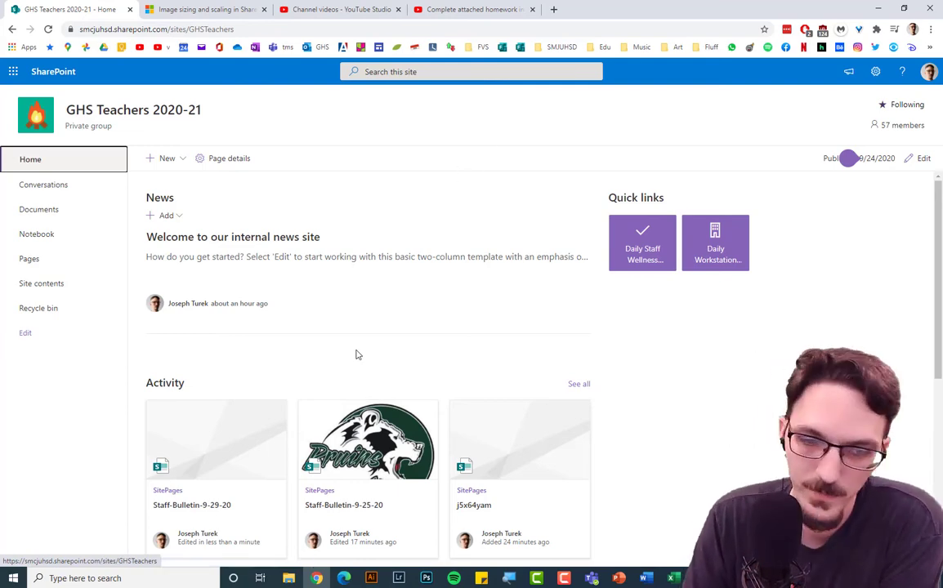
pyautogui.scroll(-2, 328, 359)
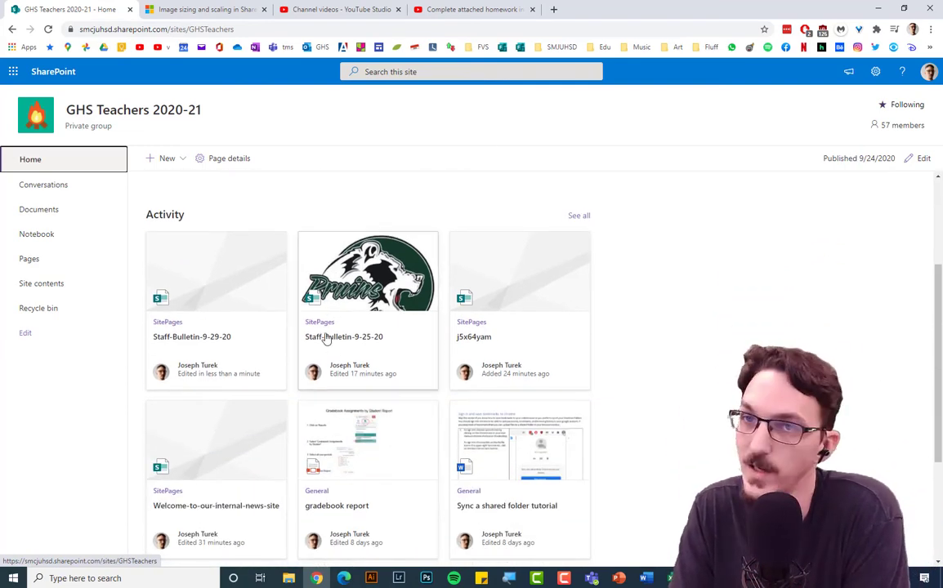
pyautogui.scroll(2, 310, 326)
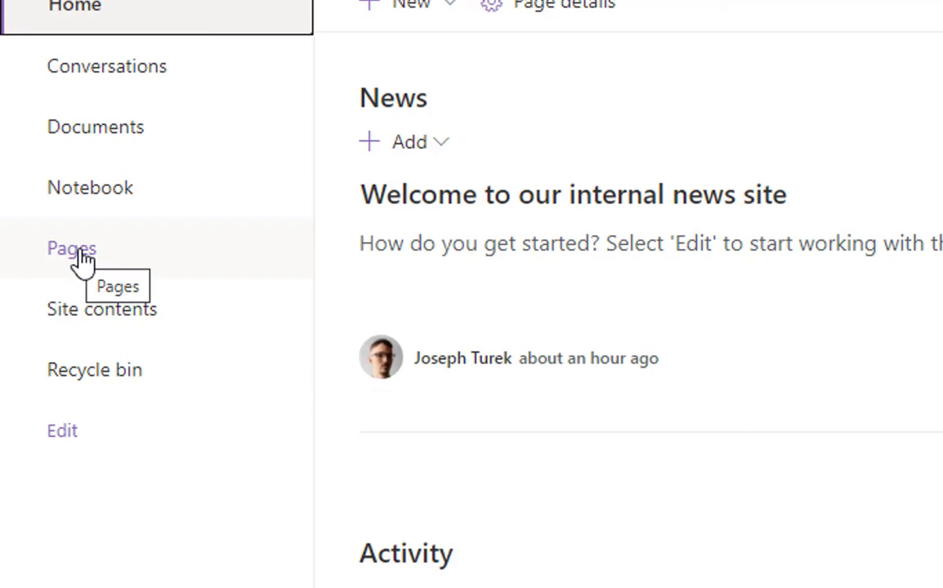
# Open Staff-Bulletin-9-25-20.aspx from the site's Pages library and put it in edit mode
pyautogui.click(65, 260)
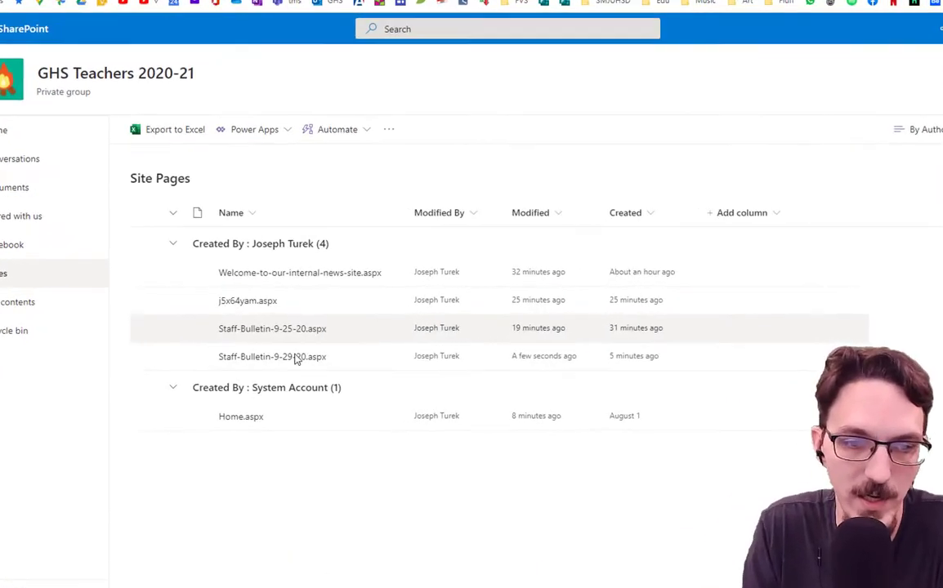
pyautogui.moveTo(296, 330)
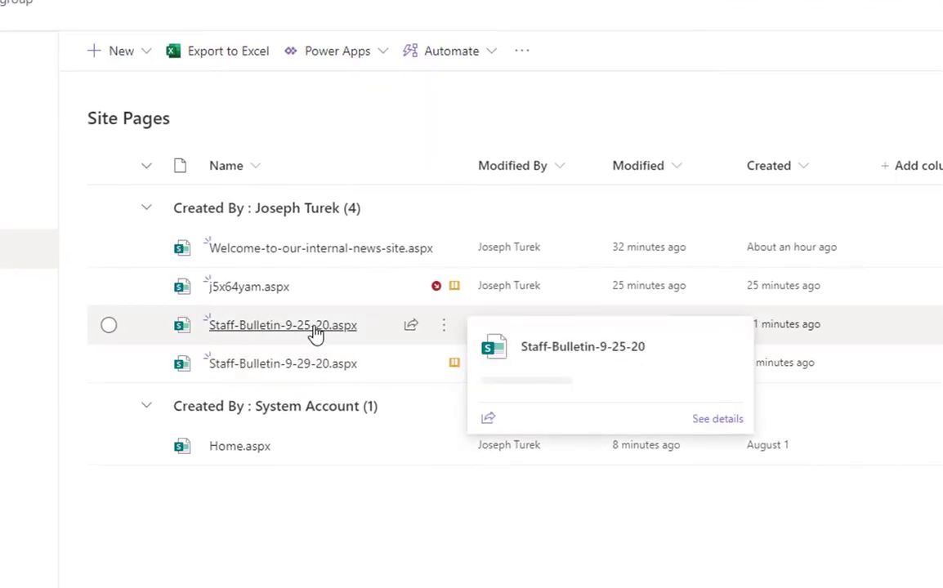
pyautogui.moveTo(316, 372)
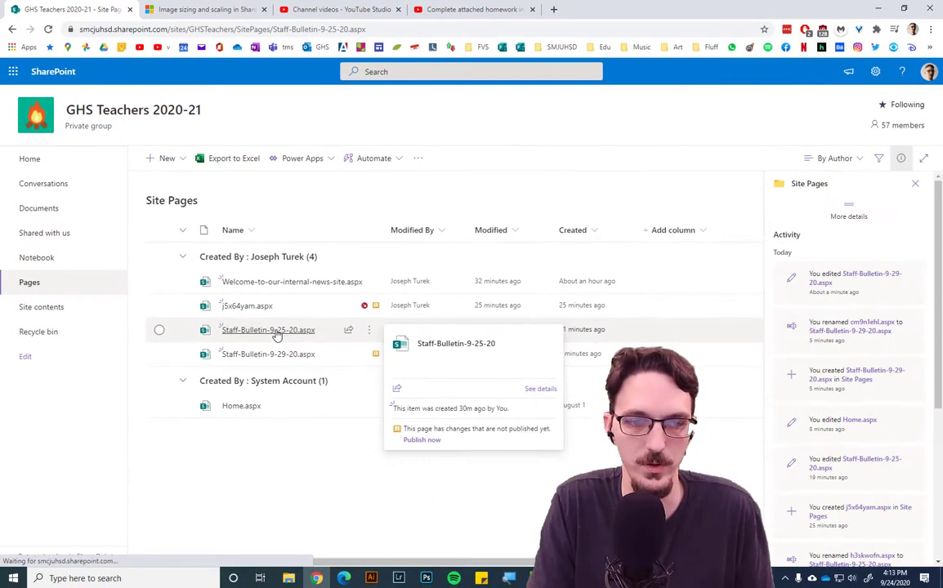
pyautogui.click(304, 327)
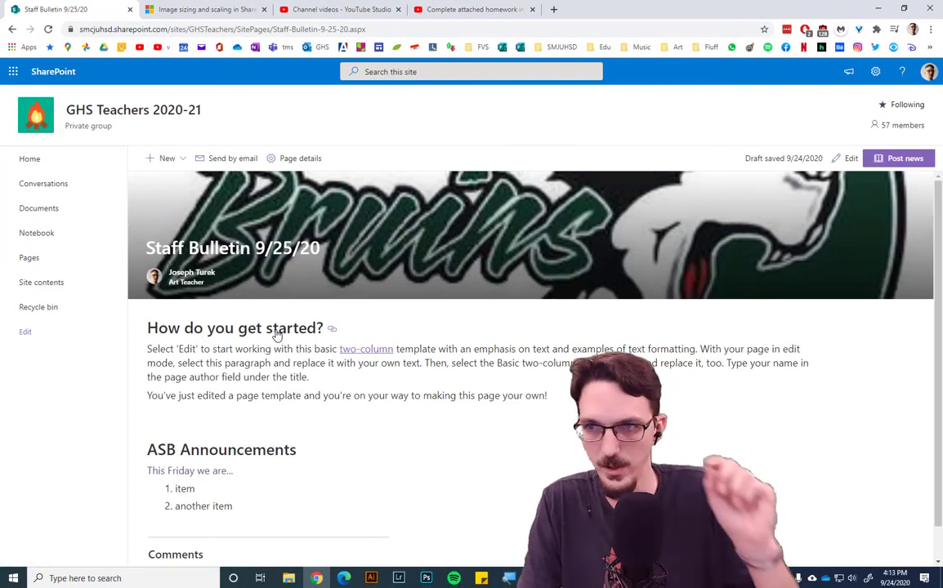
pyautogui.click(850, 160)
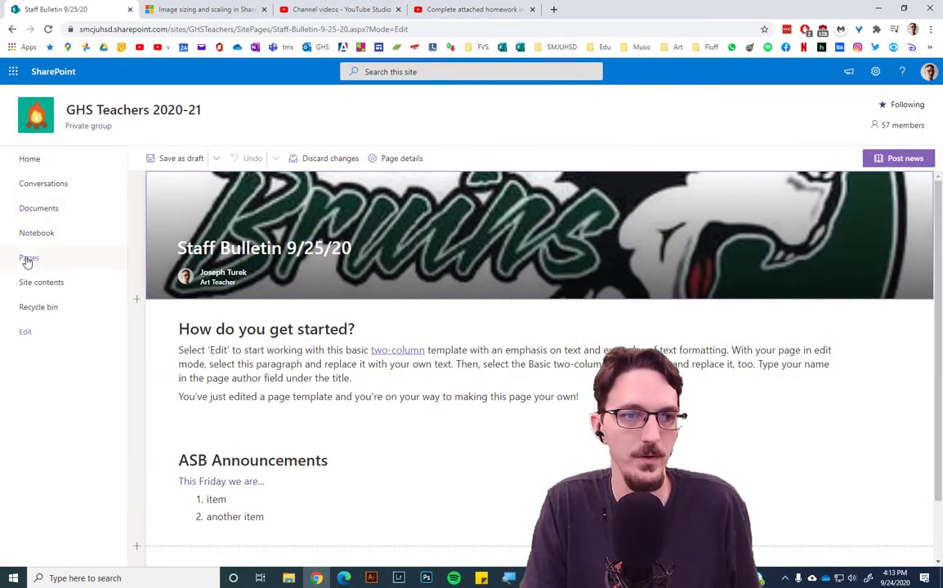
# Open the Pages library in a new tab, view the check-in options for Staff-Bulletin-9-25-20.aspx, and dismiss the dialog
pyautogui.middleClick(25, 258)
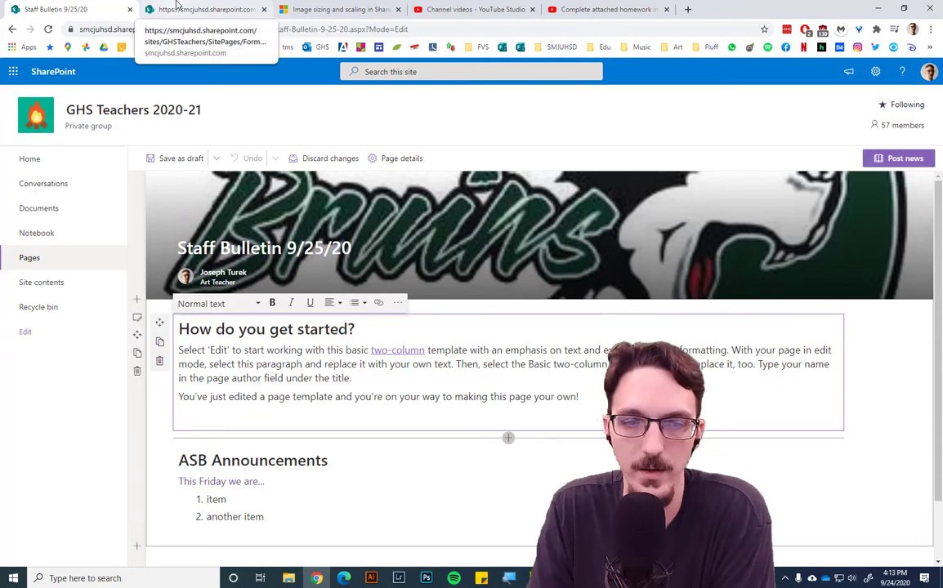
pyautogui.click(176, 7)
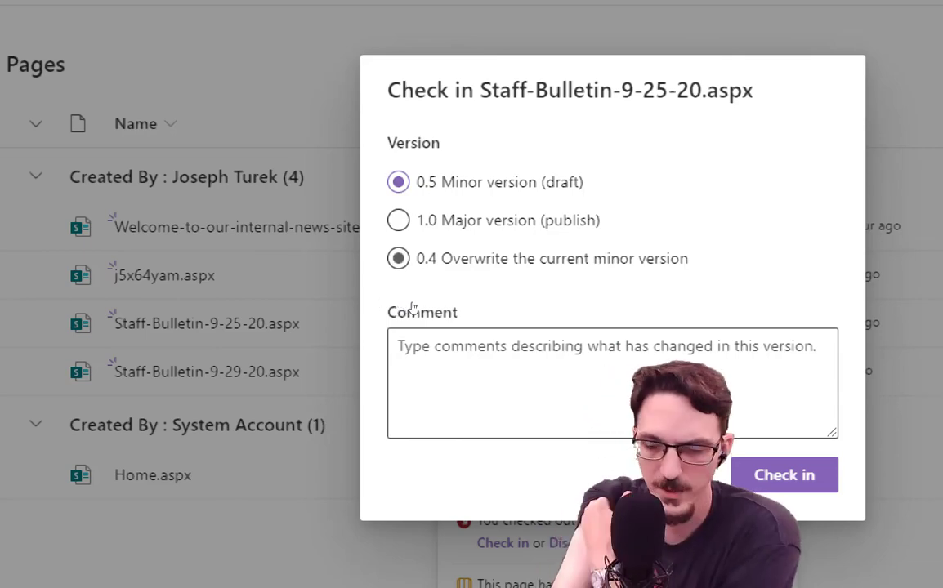
pyautogui.press('Escape')
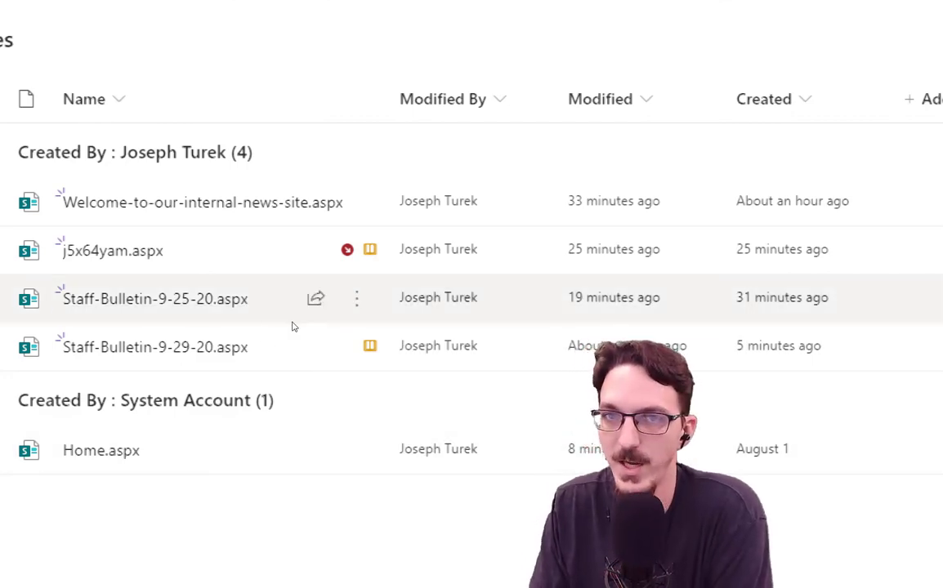
# Show the details of Staff-Bulletin-9-25-20.aspx in Site Pages, view its Manage Access settings, and close them
pyautogui.moveTo(290, 335)
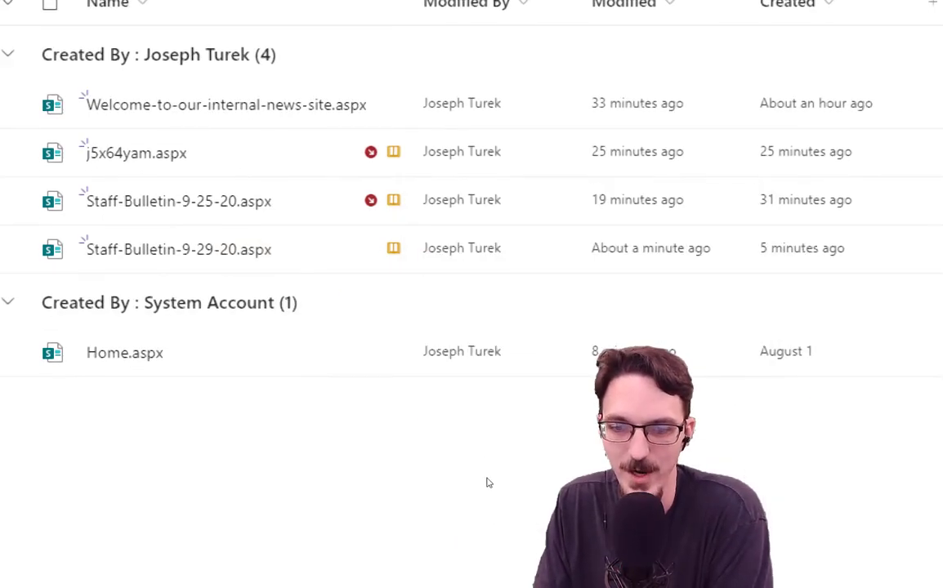
pyautogui.moveTo(387, 335)
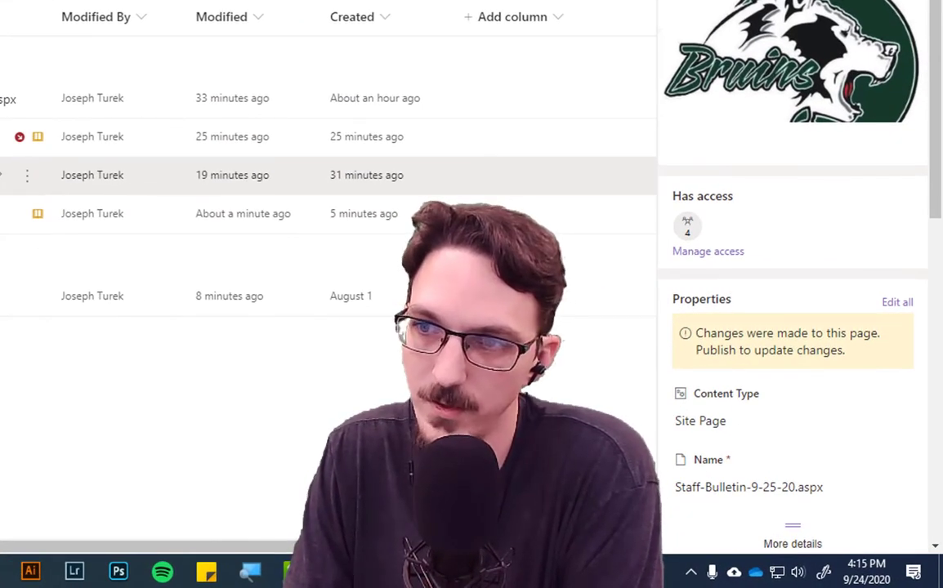
pyautogui.click(835, 6)
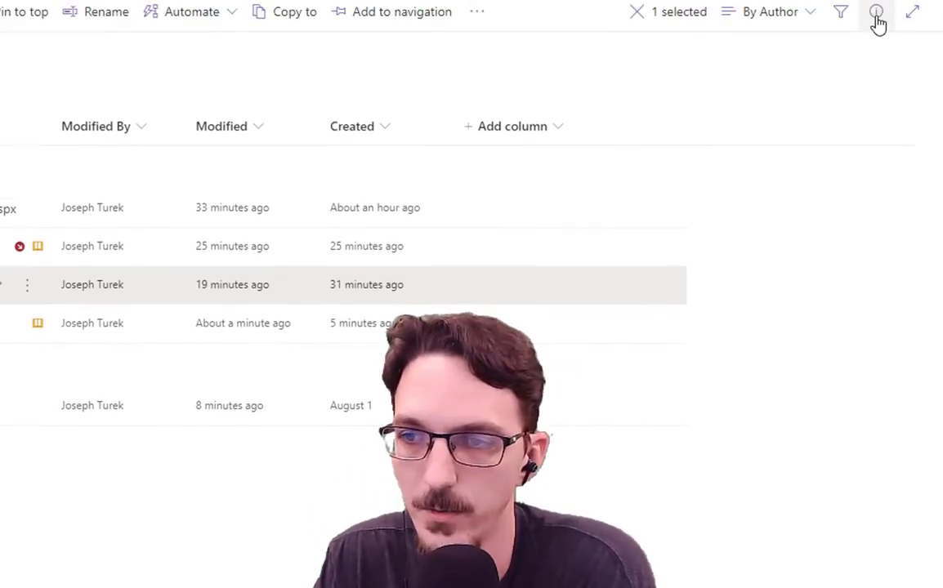
pyautogui.click(876, 156)
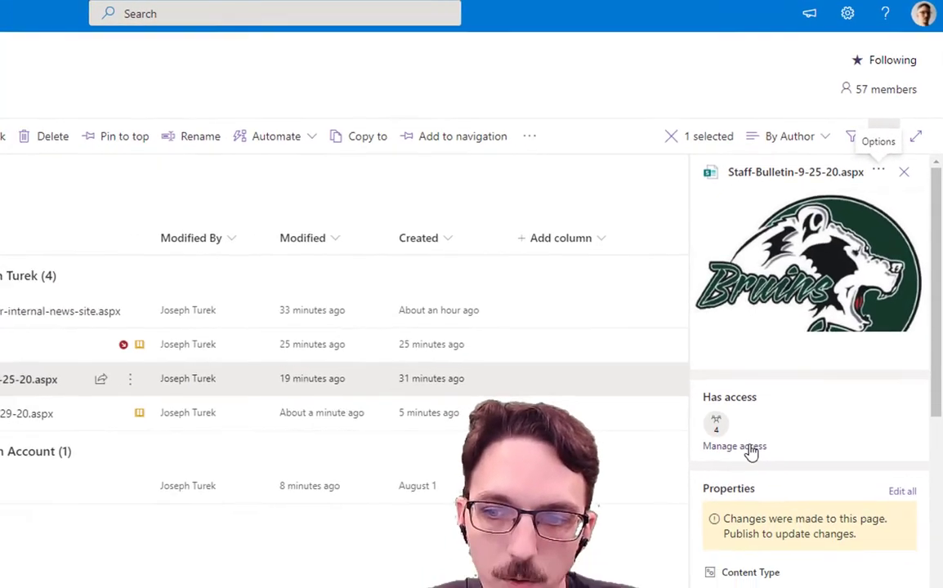
pyautogui.click(740, 504)
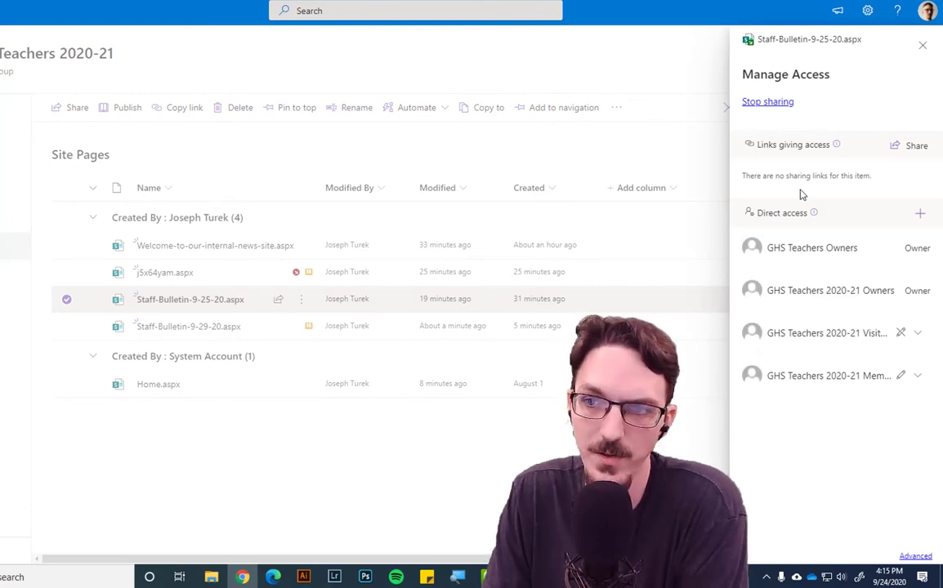
pyautogui.click(921, 47)
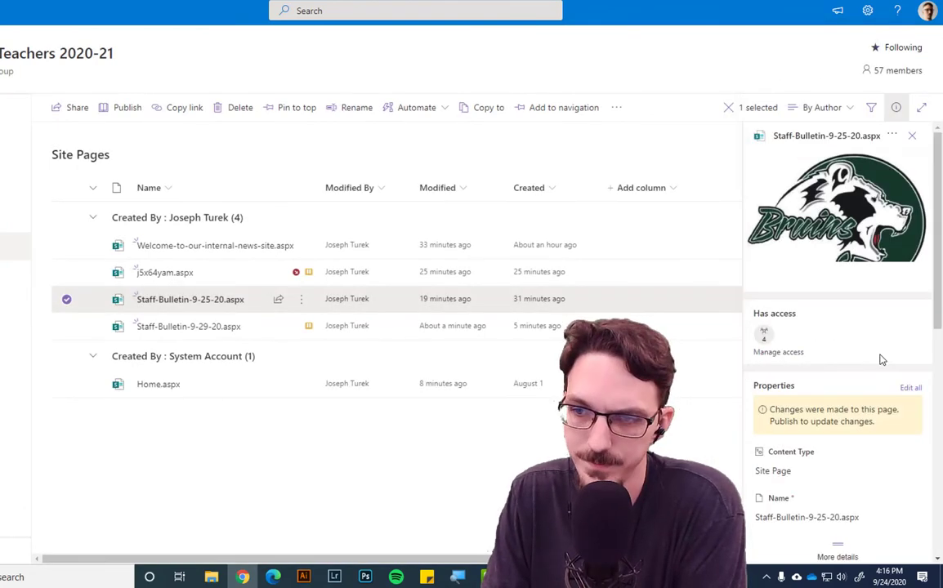
# Review the properties and activity history for Staff-Bulletin-9-25-20.aspx and the Site Pages library, and return to the site's home page
pyautogui.scroll(-5, 860, 363)
pyautogui.scroll(-4, 850, 396)
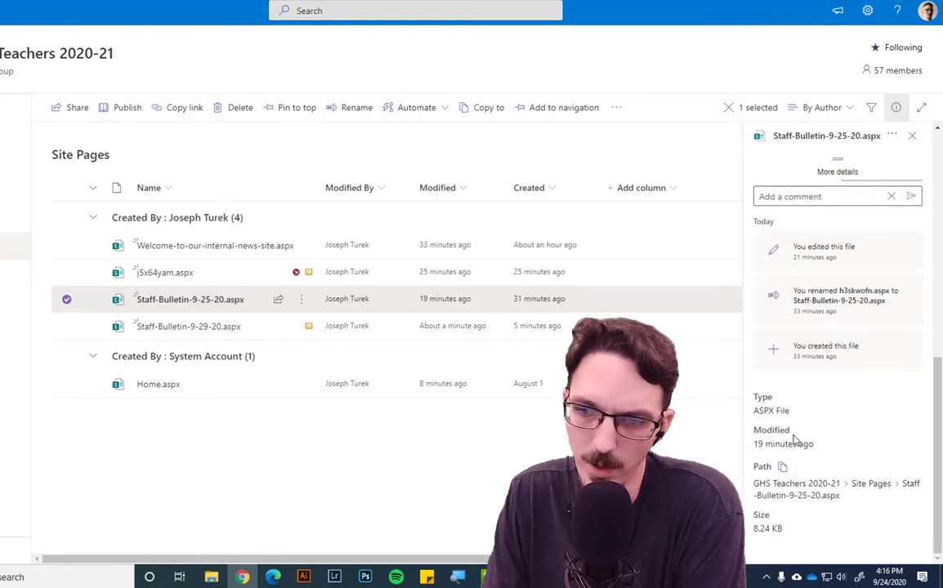
pyautogui.scroll(3, 840, 462)
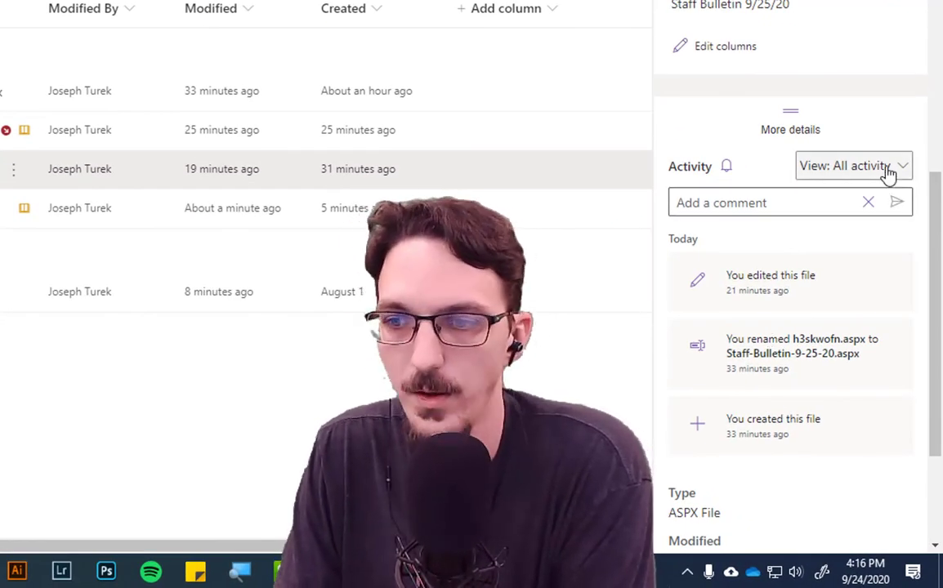
pyautogui.scroll(5, 768, 327)
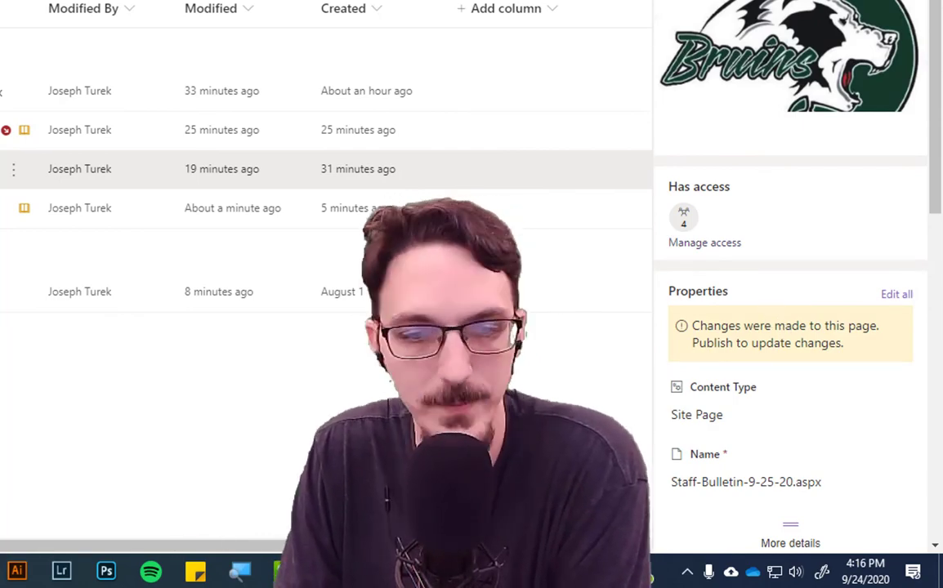
pyautogui.scroll(-5, 790, 286)
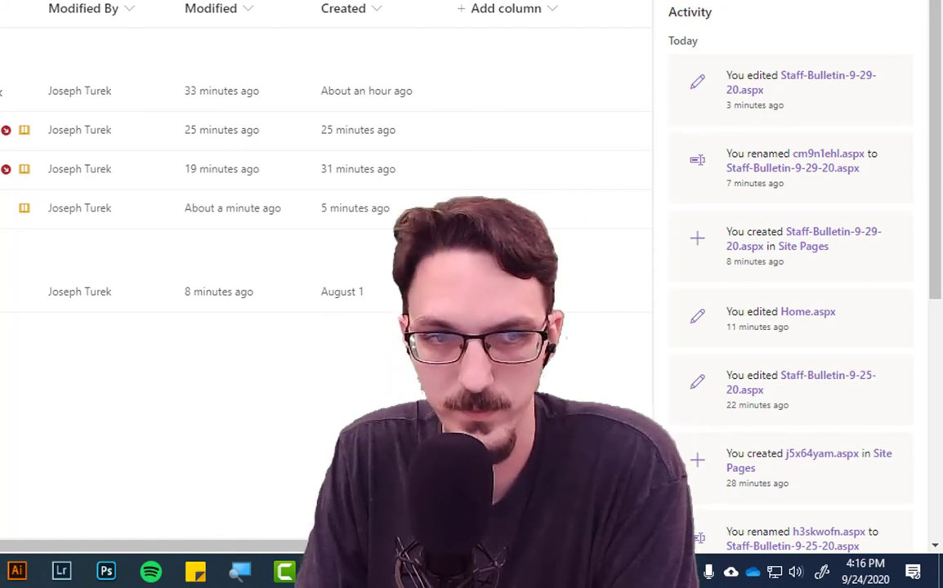
pyautogui.hotkey('alt', 'Left')
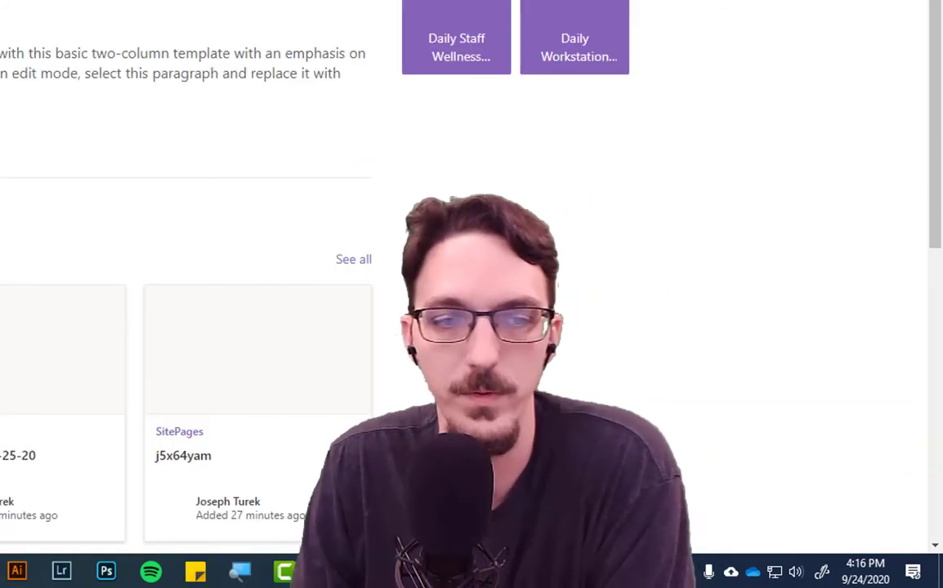